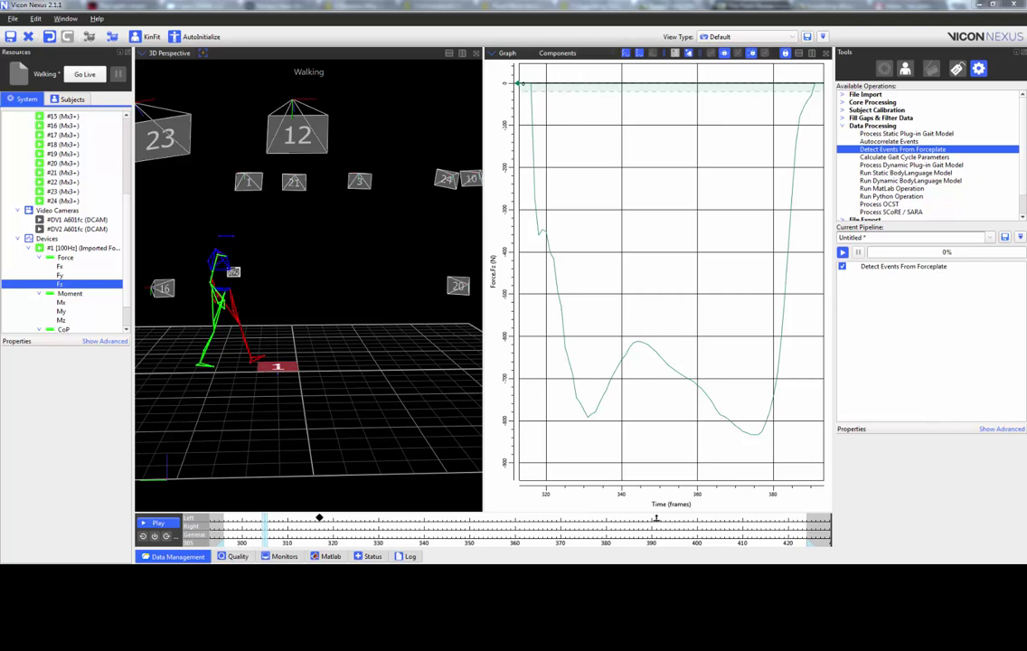
- Select the Detect Events From Forceplate operation to show its properties and clear all existing events from the Walking trial
{"action": "left_click", "coordinate": [898, 268]}
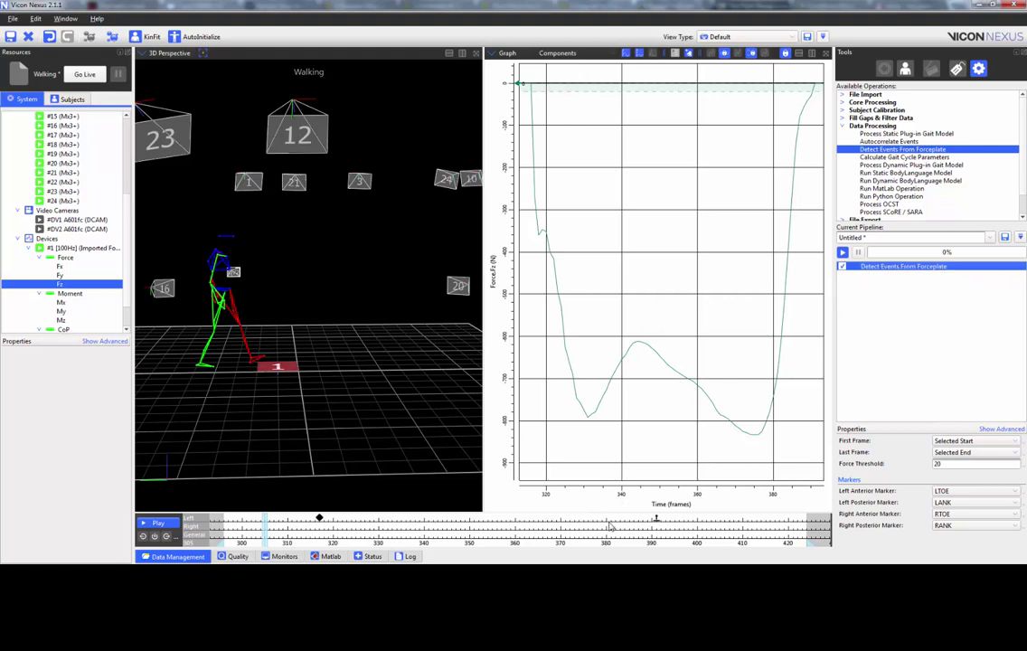
{"action": "right_click", "coordinate": [616, 533]}
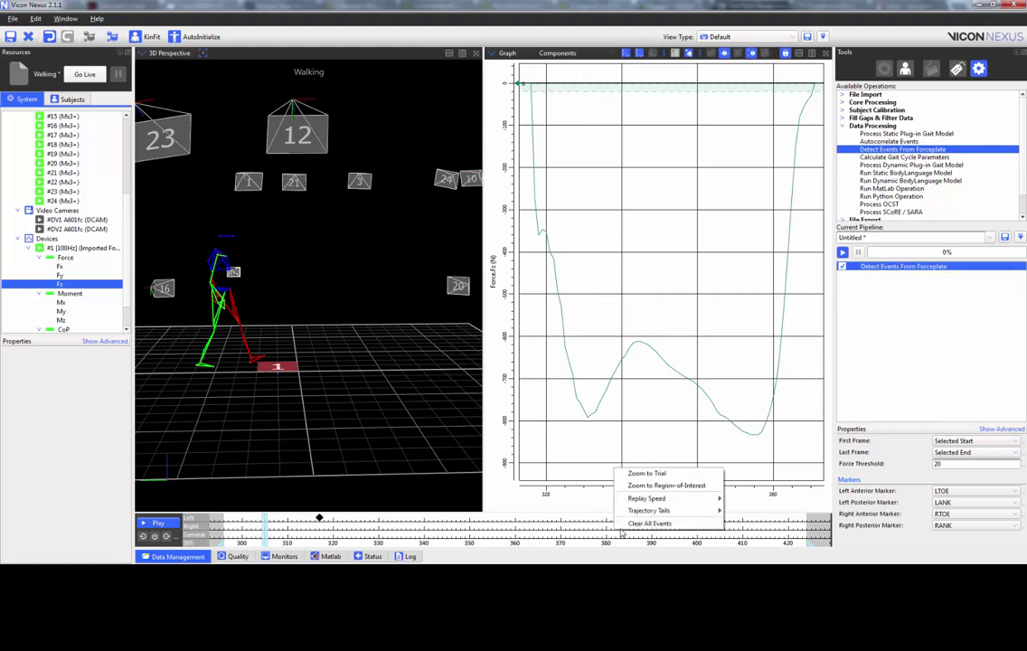
{"action": "left_click", "coordinate": [624, 526]}
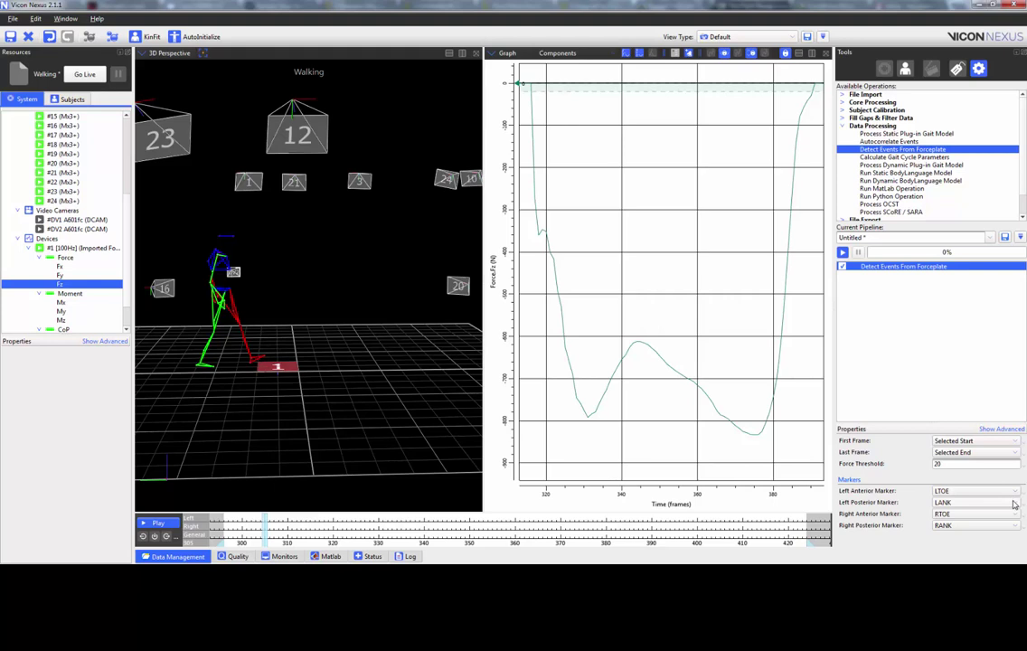
- Set the Left Posterior Marker to LHEE for Detect Events From Forceplate and run the pipeline
{"action": "left_click", "coordinate": [1013, 503]}
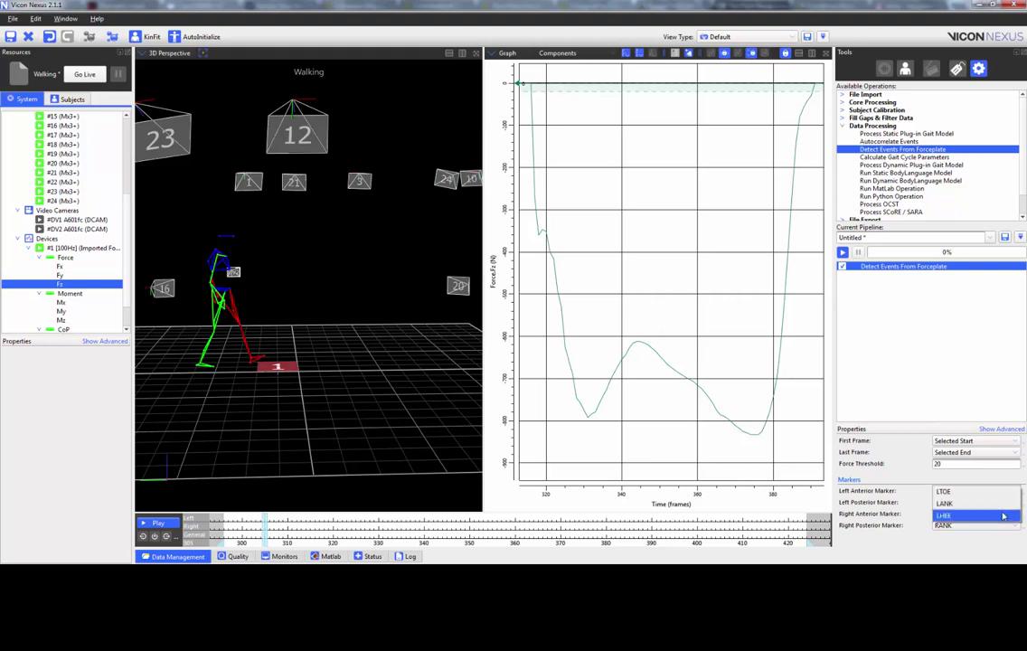
{"action": "left_click", "coordinate": [1003, 517]}
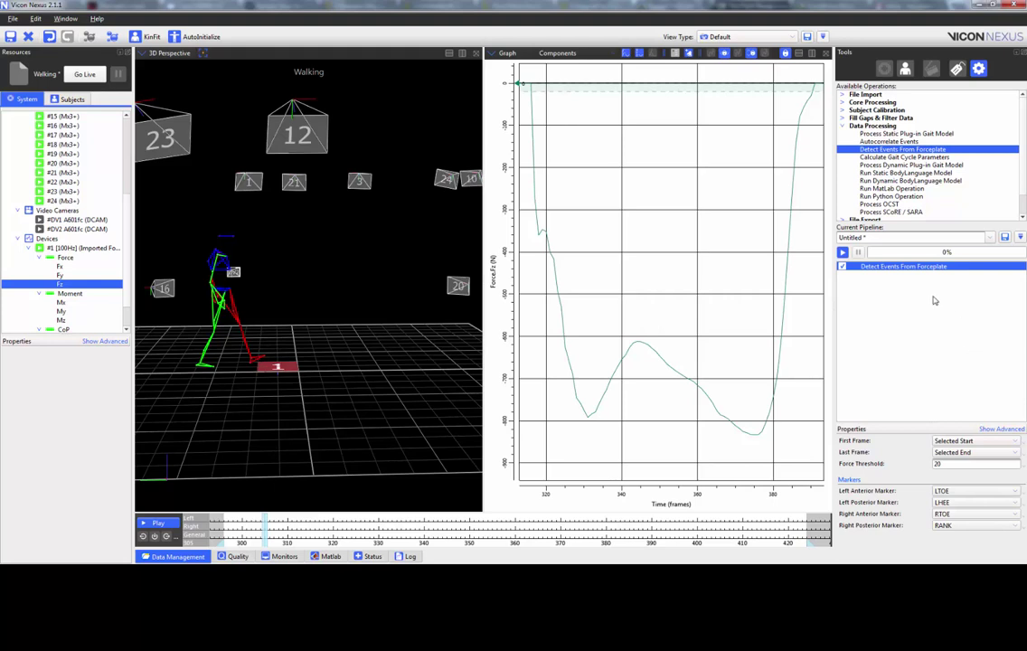
{"action": "left_click", "coordinate": [843, 253]}
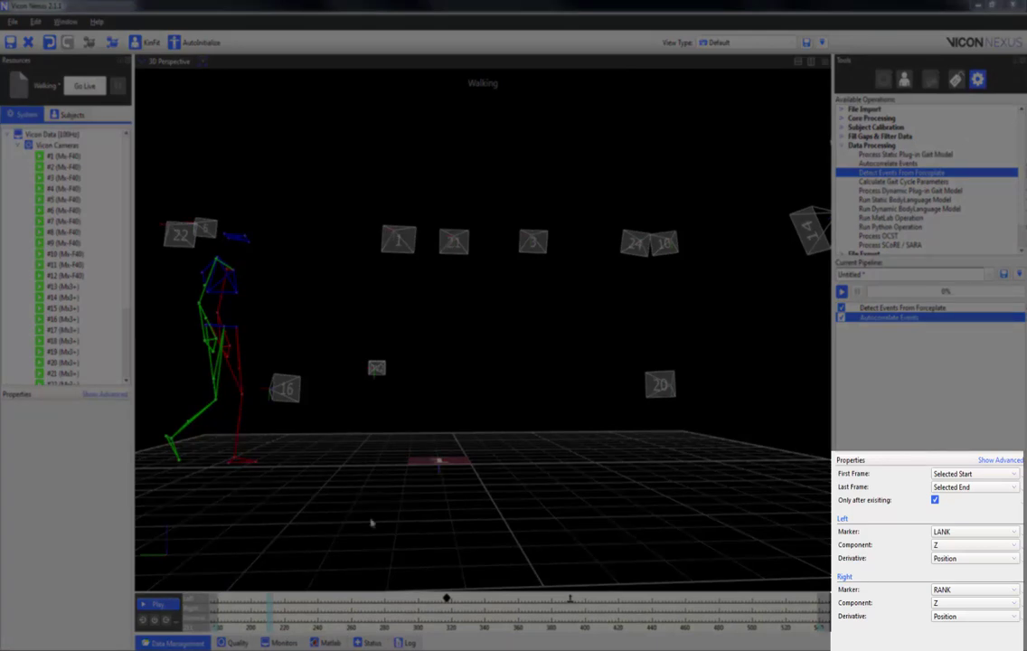
- Keep LANK, Z and Position as the left-side settings of Autocorrelate Events, and run only that operation
{"action": "left_click", "coordinate": [1013, 531]}
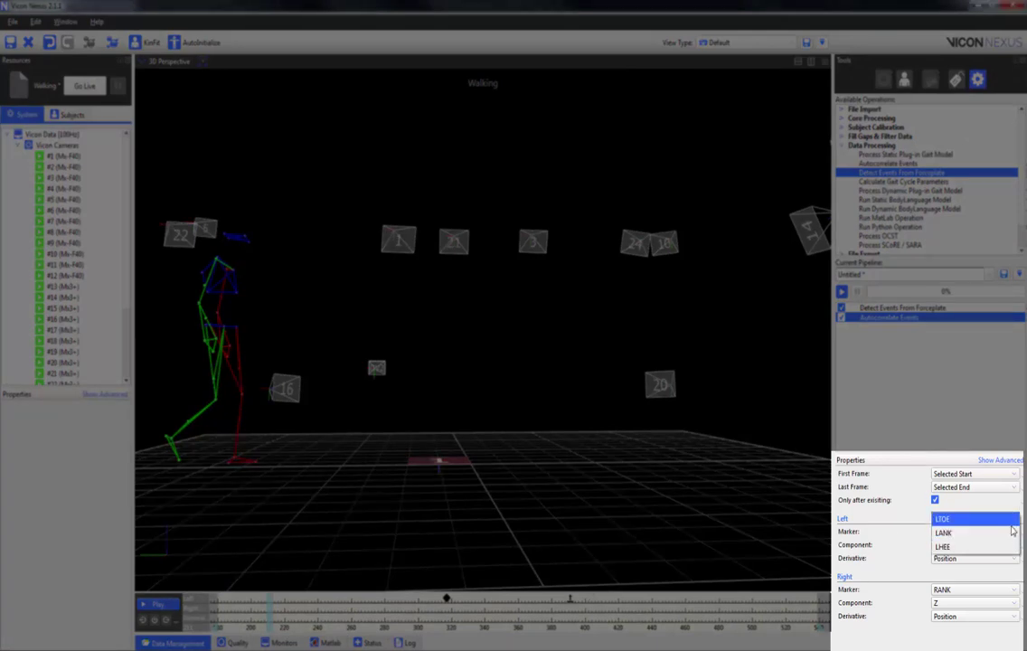
{"action": "left_click", "coordinate": [1009, 534]}
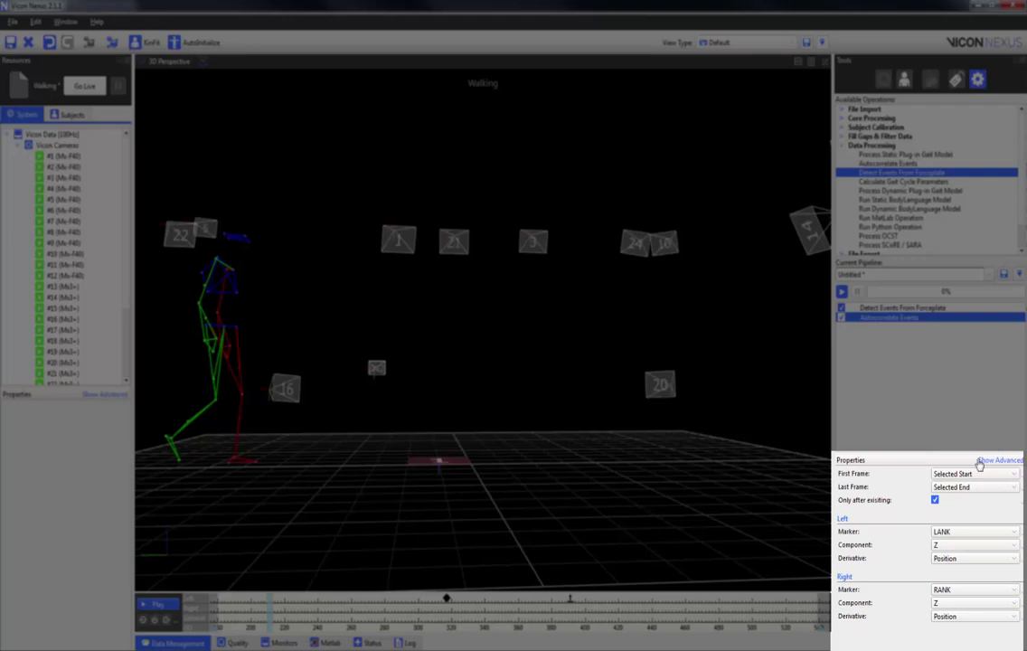
{"action": "left_click", "coordinate": [1006, 546]}
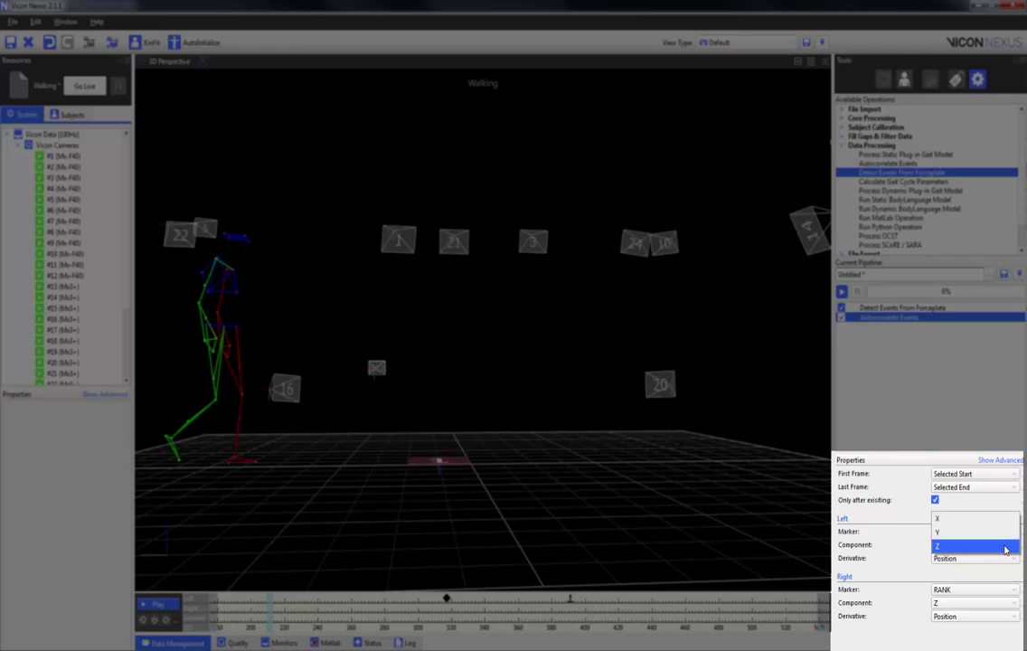
{"action": "left_click", "coordinate": [1005, 547]}
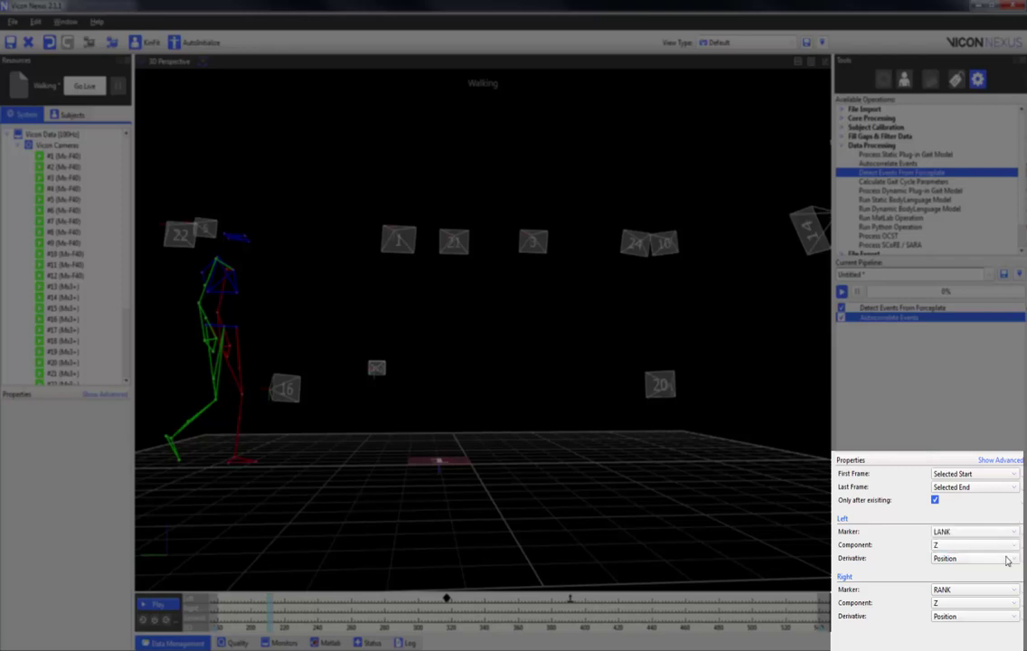
{"action": "left_click", "coordinate": [1008, 559]}
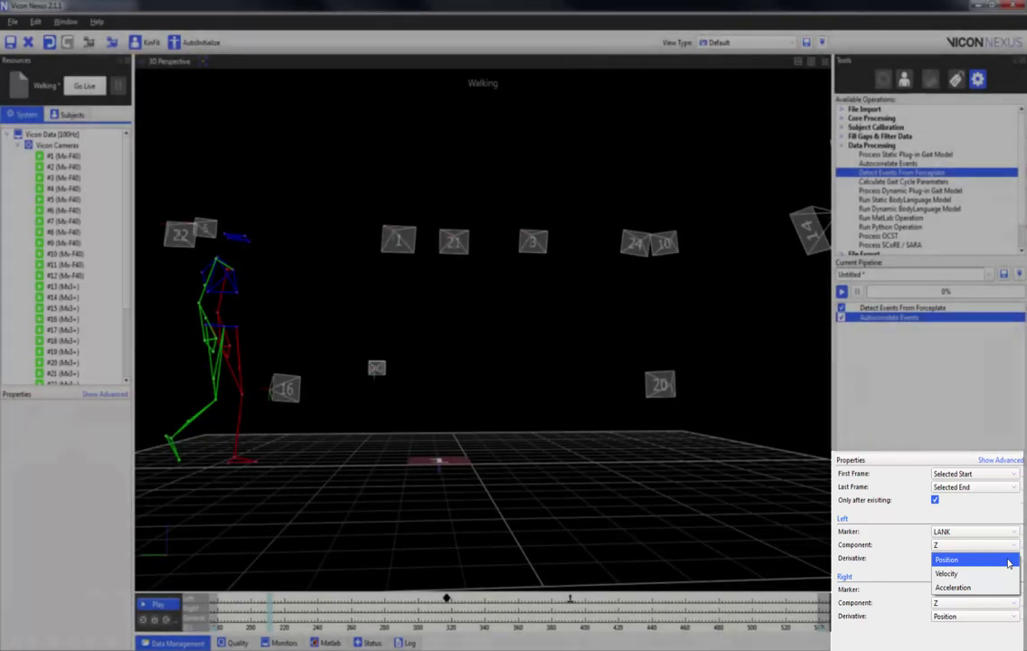
{"action": "left_click", "coordinate": [1009, 560]}
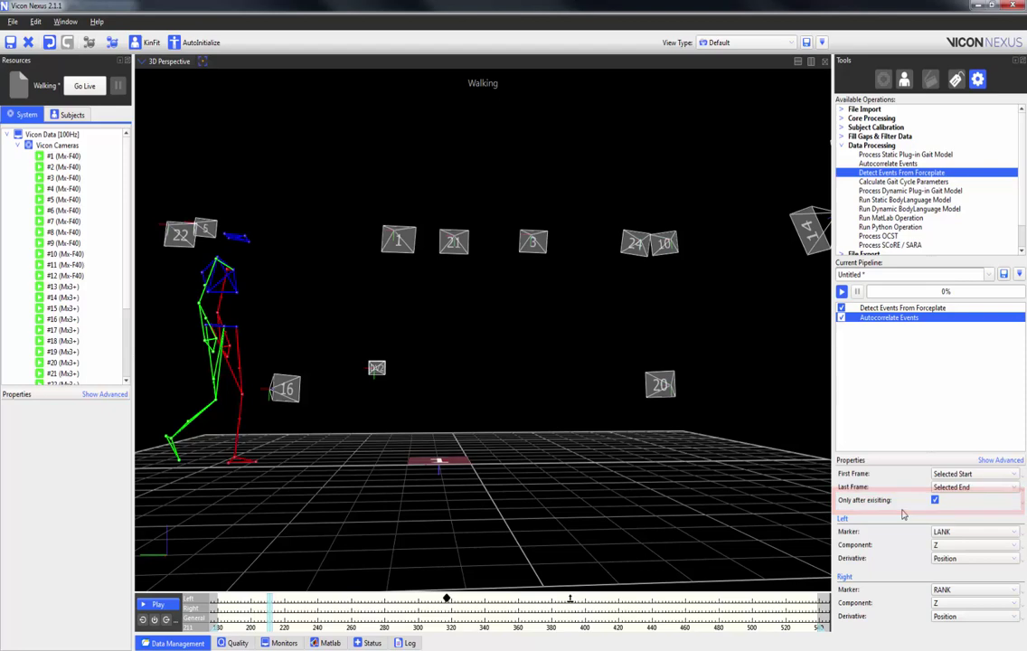
{"action": "right_click", "coordinate": [915, 320]}
{"action": "left_click", "coordinate": [919, 324]}
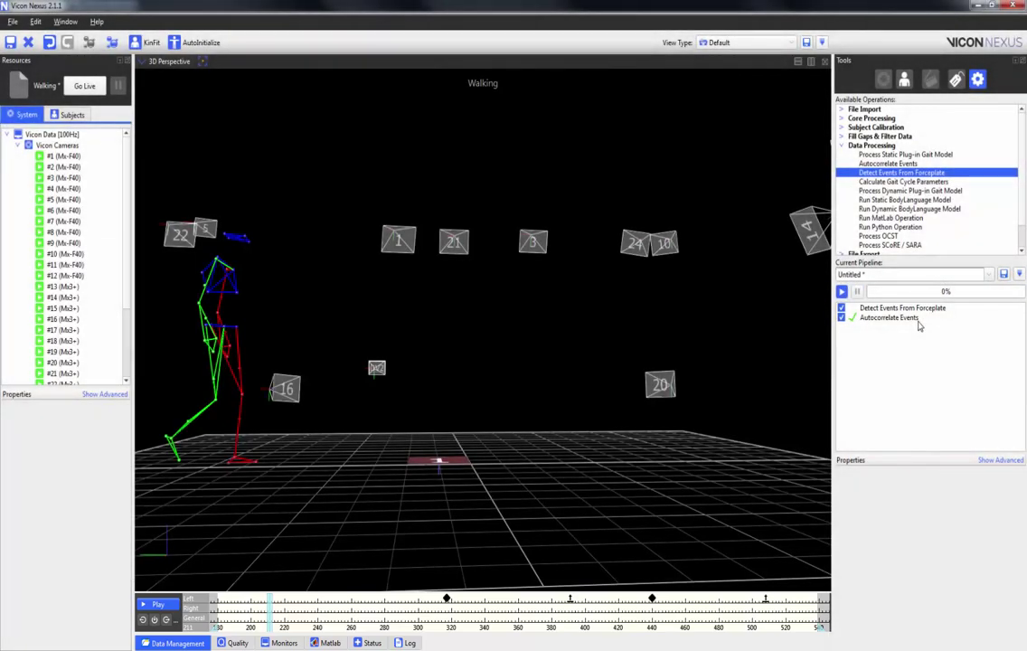
- Turn off the only-after-existing option of Autocorrelate Events and run that operation again
{"action": "left_click", "coordinate": [919, 323]}
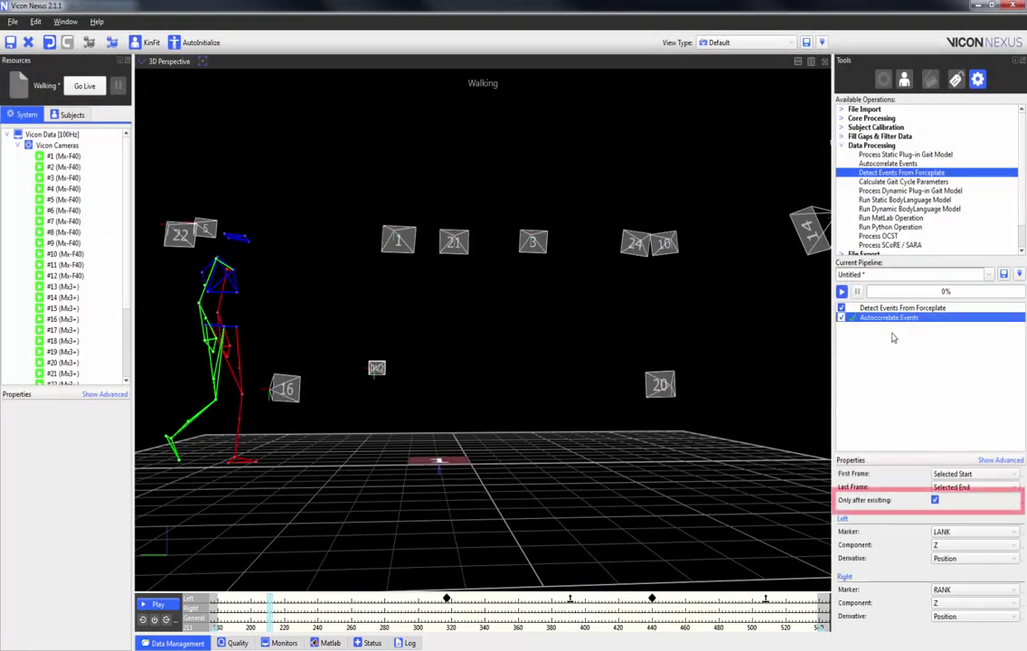
{"action": "left_click", "coordinate": [935, 500]}
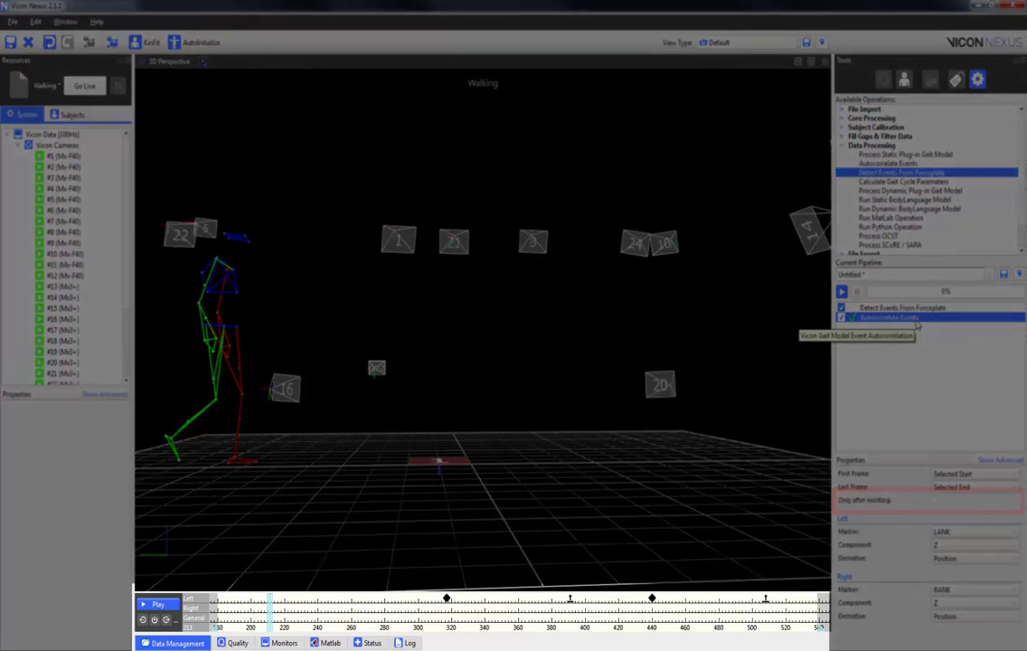
{"action": "right_click", "coordinate": [913, 322]}
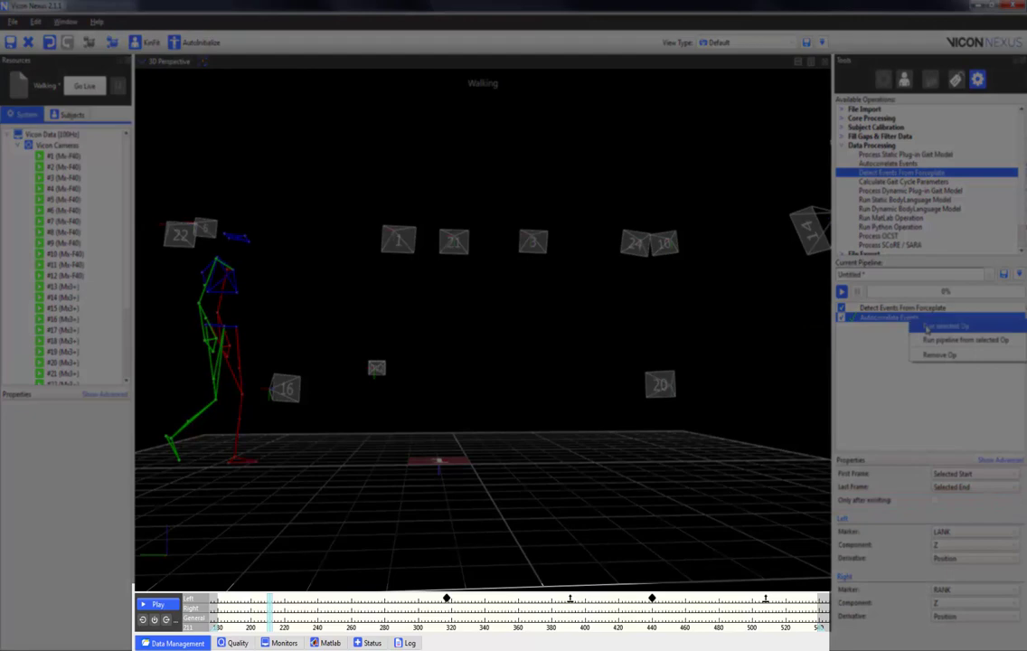
{"action": "left_click", "coordinate": [927, 328]}
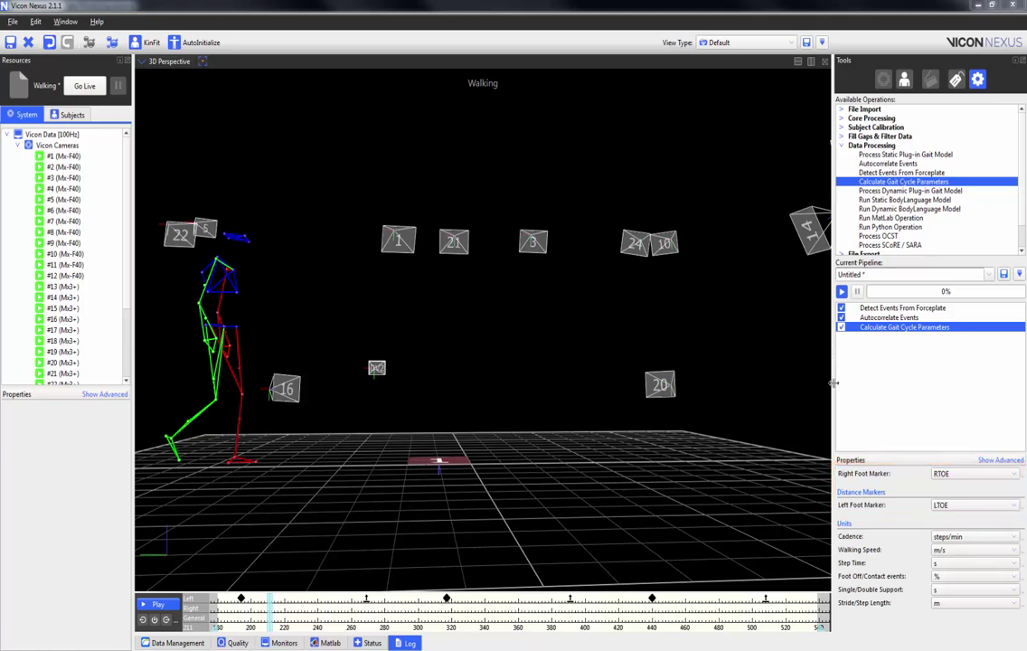
- Run only the Calculate Gait Cycle Parameters operation and read through its computed parameters in the log
{"action": "right_click", "coordinate": [909, 328]}
{"action": "left_click", "coordinate": [919, 335]}
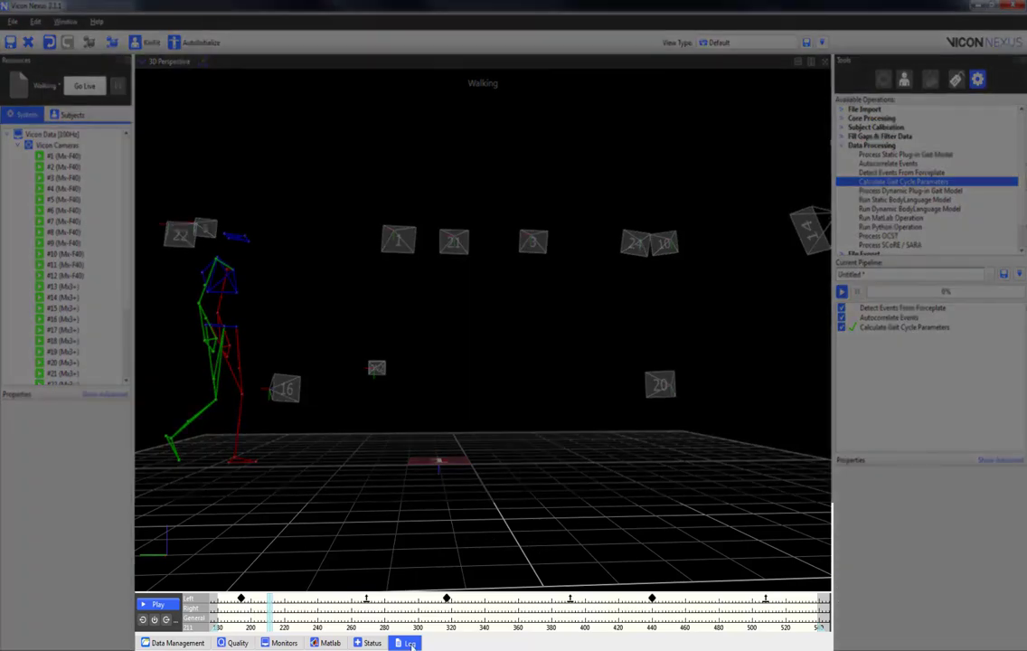
{"action": "left_click", "coordinate": [408, 643]}
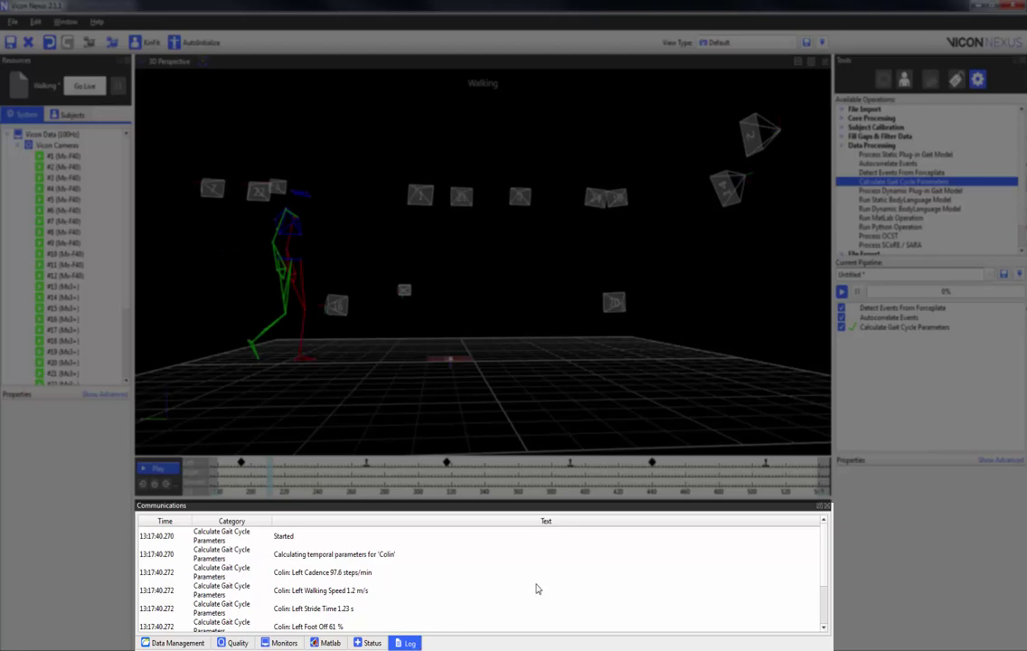
{"action": "scroll", "coordinate": [826, 546], "scroll_direction": "down", "scroll_amount": 3}
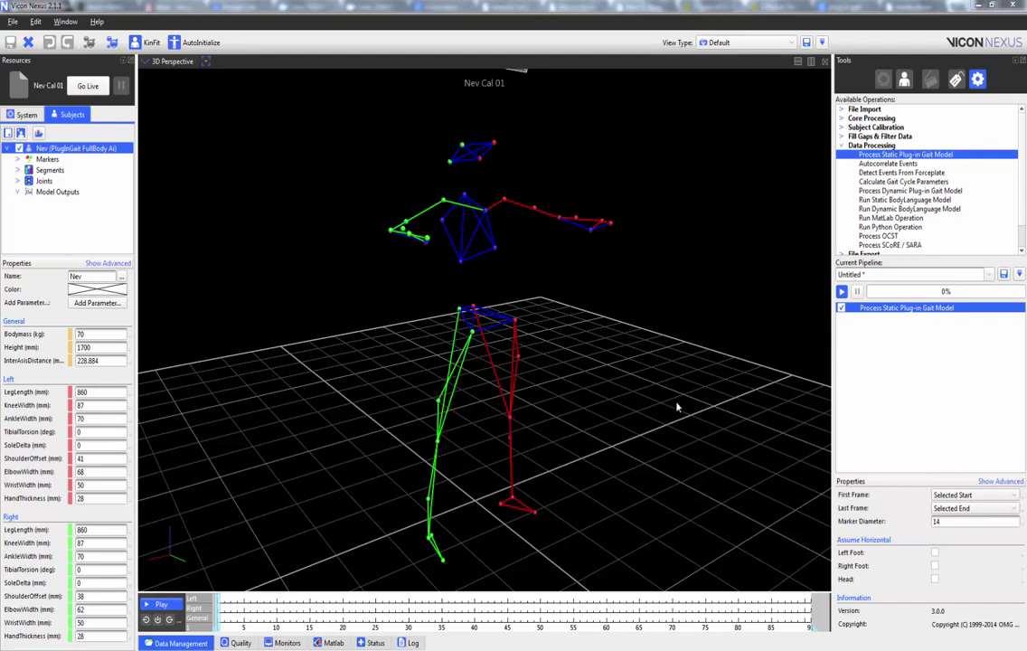
- Run the Process Static Plug-in Gait Model operation on the static calibration trial and inspect the resulting model
{"action": "left_click", "coordinate": [841, 291]}
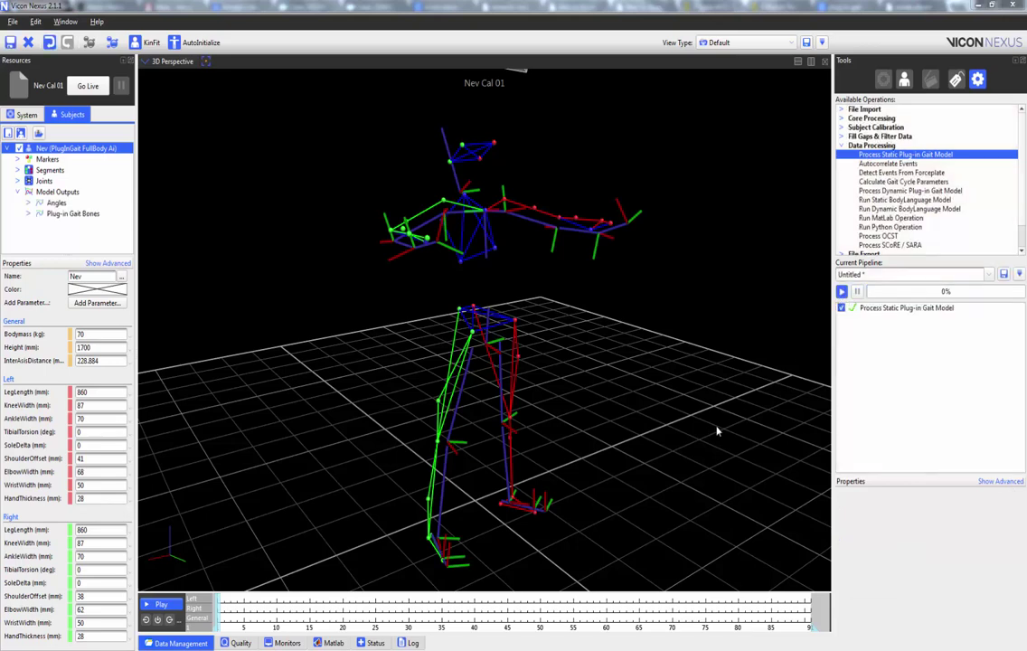
{"action": "left_click_drag", "start_coordinate": [718, 424], "coordinate": [681, 411]}
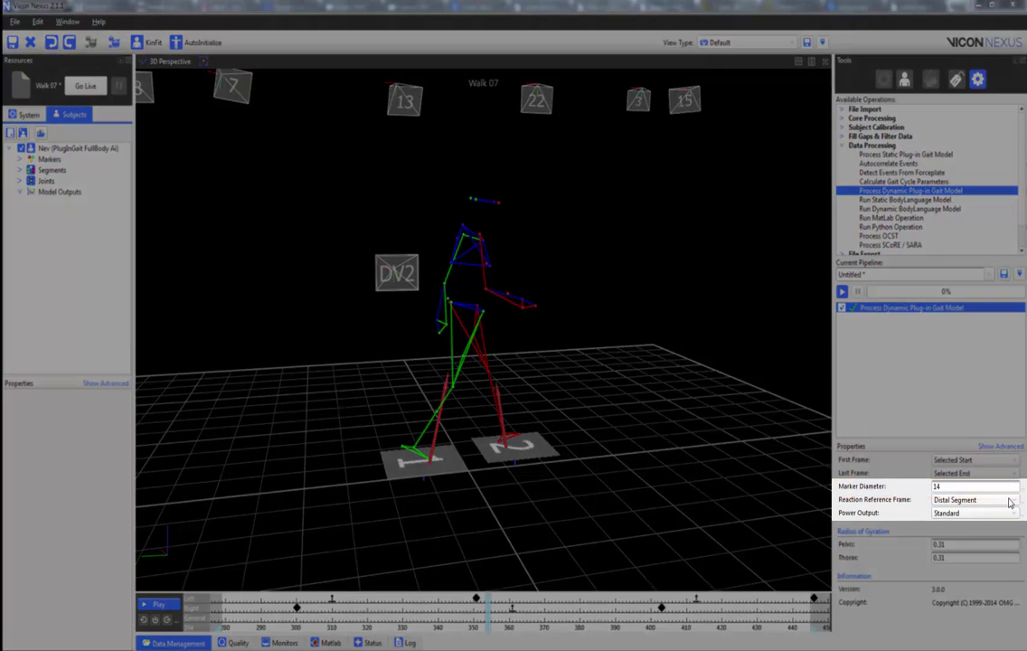
- Keep Distal Segment as the reaction reference frame and run Process Dynamic Plug-in Gait Model on the Walk 07 trial
{"action": "left_click", "coordinate": [1010, 502]}
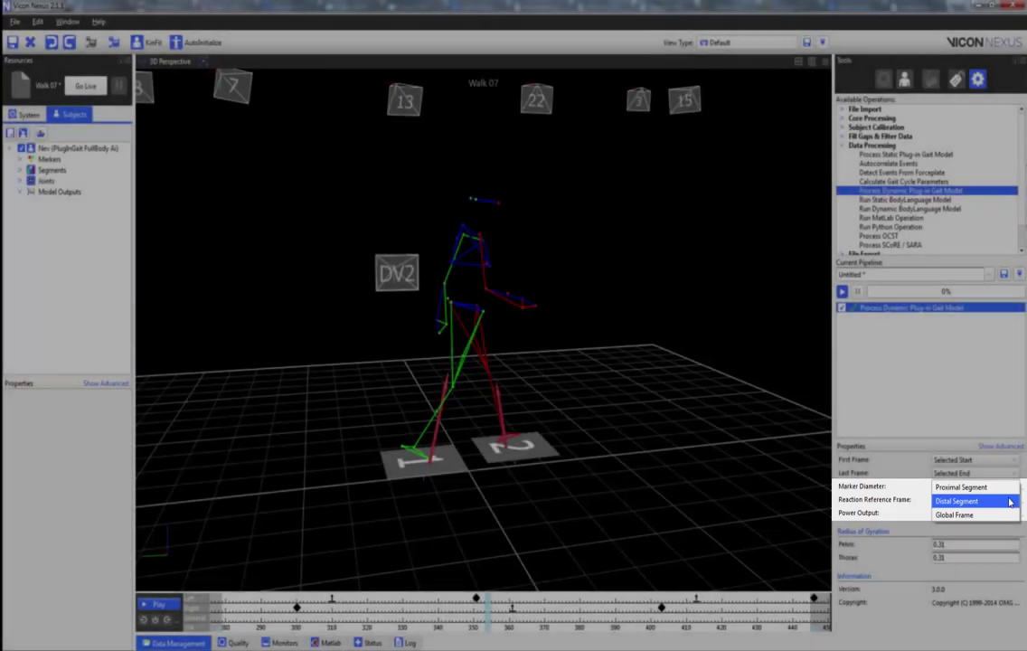
{"action": "left_click", "coordinate": [1006, 501]}
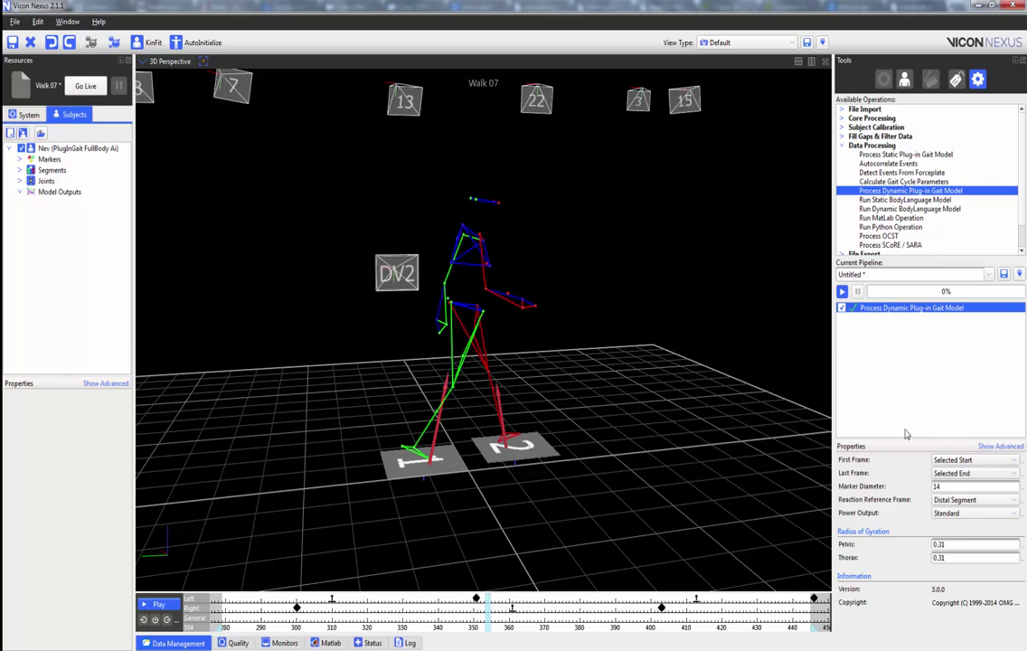
{"action": "left_click", "coordinate": [842, 292]}
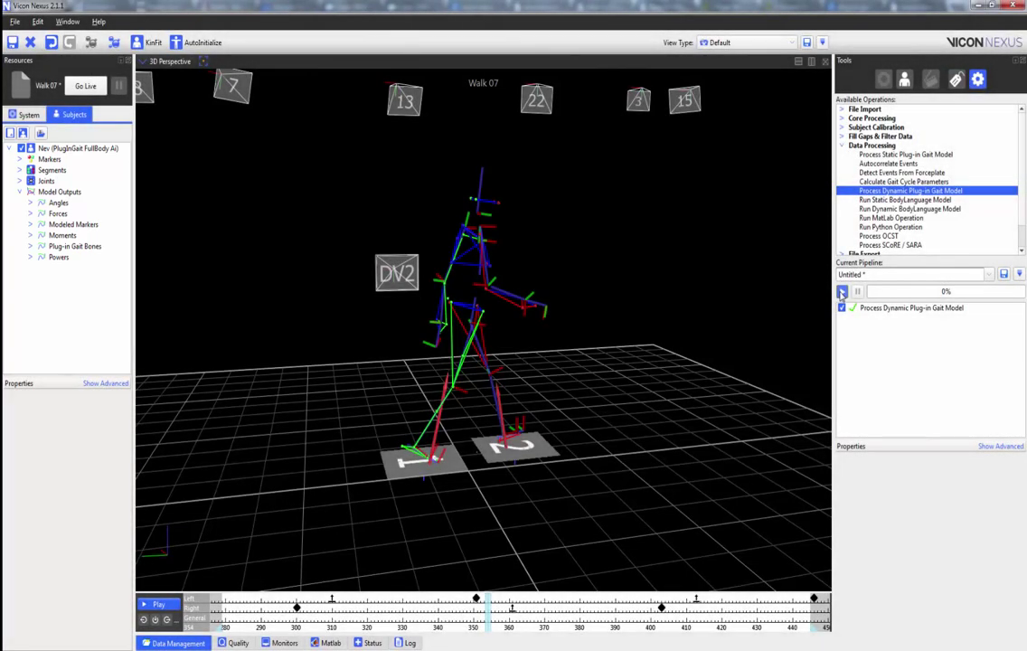
- Split the workspace side by side and graph the LHipPower model output in the second view
{"action": "left_click", "coordinate": [812, 61]}
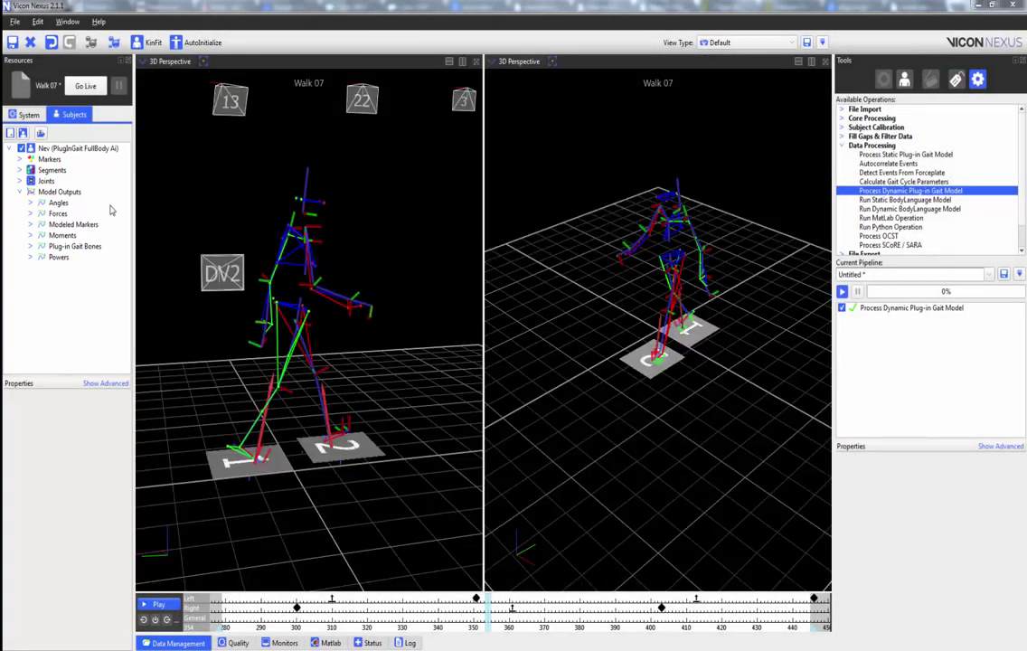
{"action": "left_click", "coordinate": [30, 257]}
{"action": "left_click", "coordinate": [75, 290]}
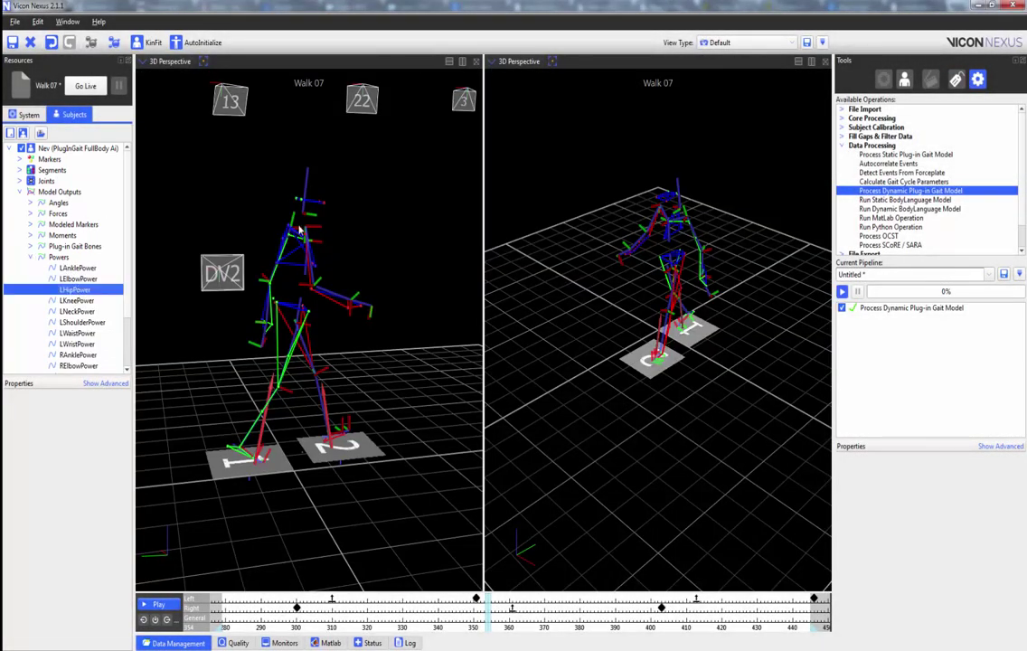
{"action": "left_click", "coordinate": [519, 62]}
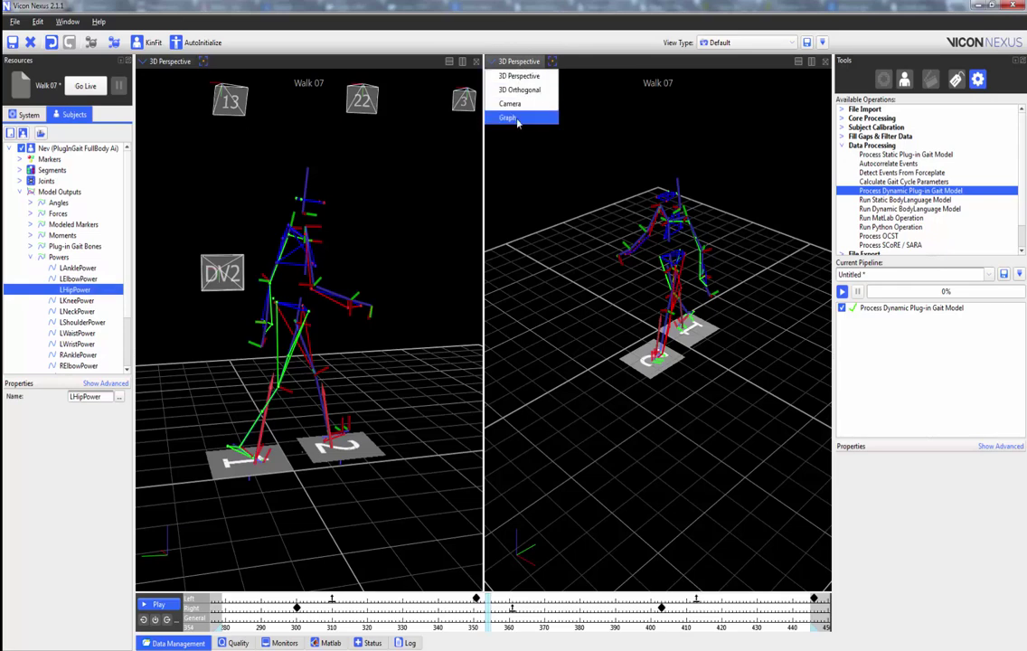
{"action": "left_click", "coordinate": [510, 117]}
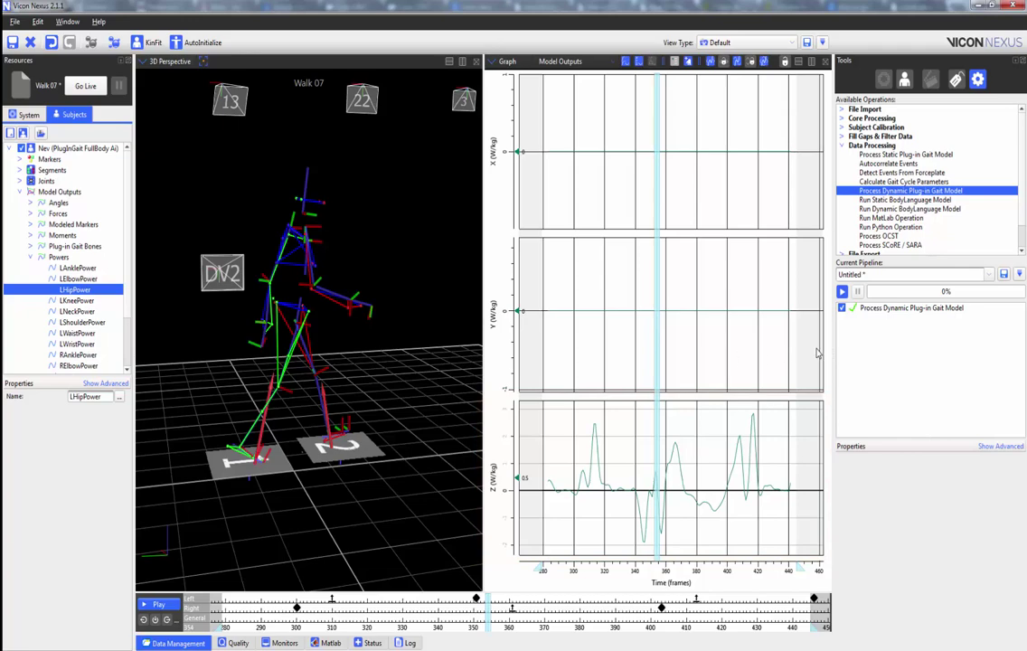
- Set the Power Output of Process Dynamic Plug-in Gait Model to Individual Contributions from XYZ and rerun the pipeline
{"action": "left_click", "coordinate": [938, 309]}
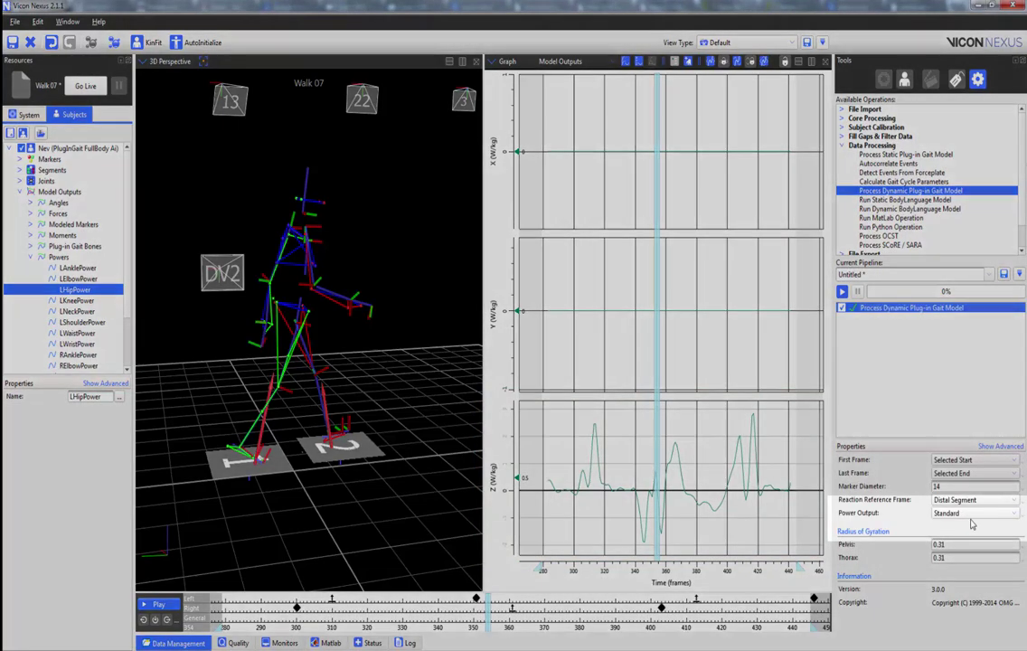
{"action": "left_click", "coordinate": [977, 514]}
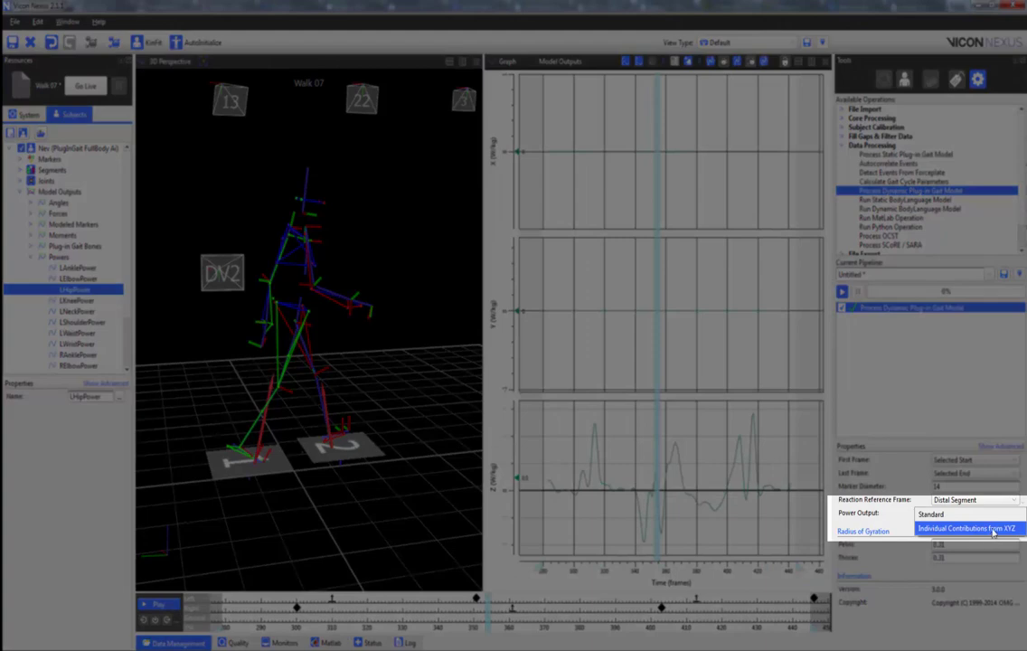
{"action": "left_click", "coordinate": [990, 528]}
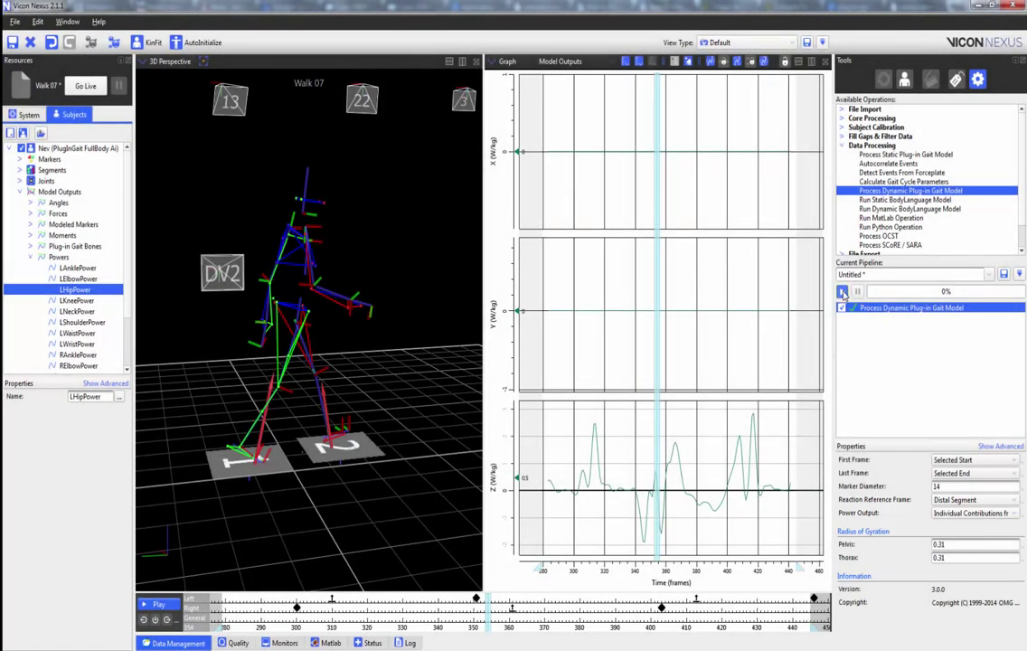
{"action": "left_click", "coordinate": [842, 291]}
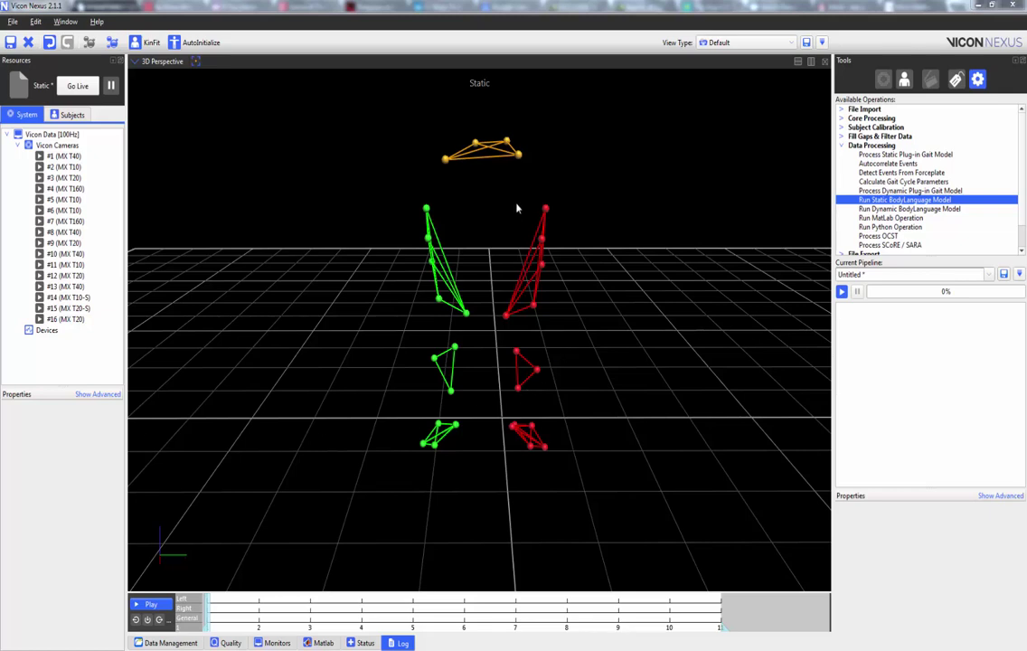
- Select the thigh markers LTH1, LTH2 and LTH3 in the Static trial to view their labels, and clear the selection
{"action": "left_click_drag", "start_coordinate": [523, 202], "coordinate": [570, 282]}
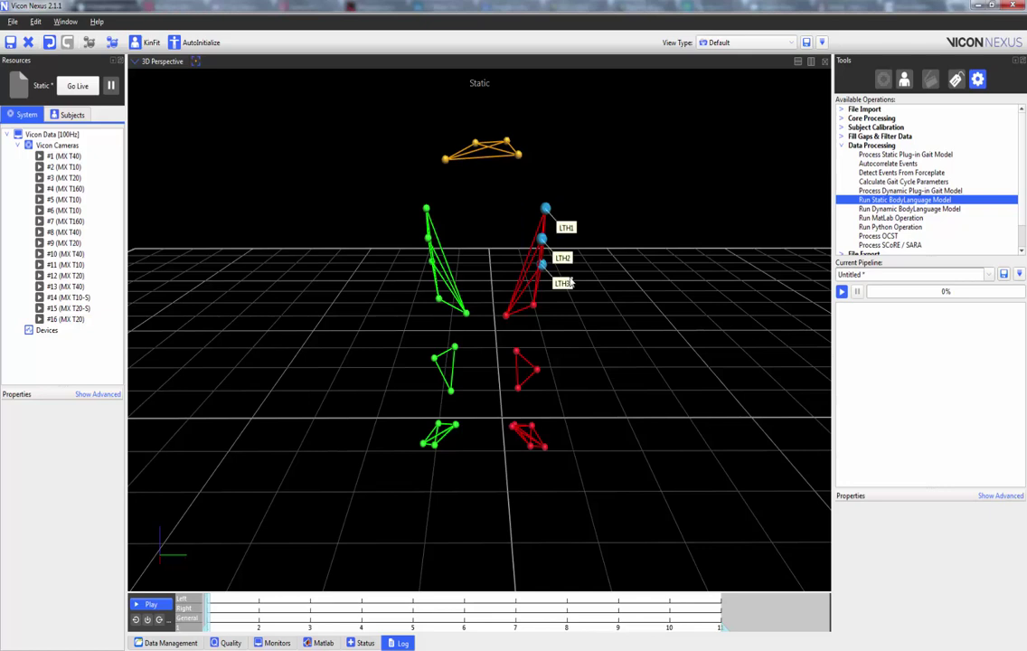
{"action": "left_click", "coordinate": [615, 315]}
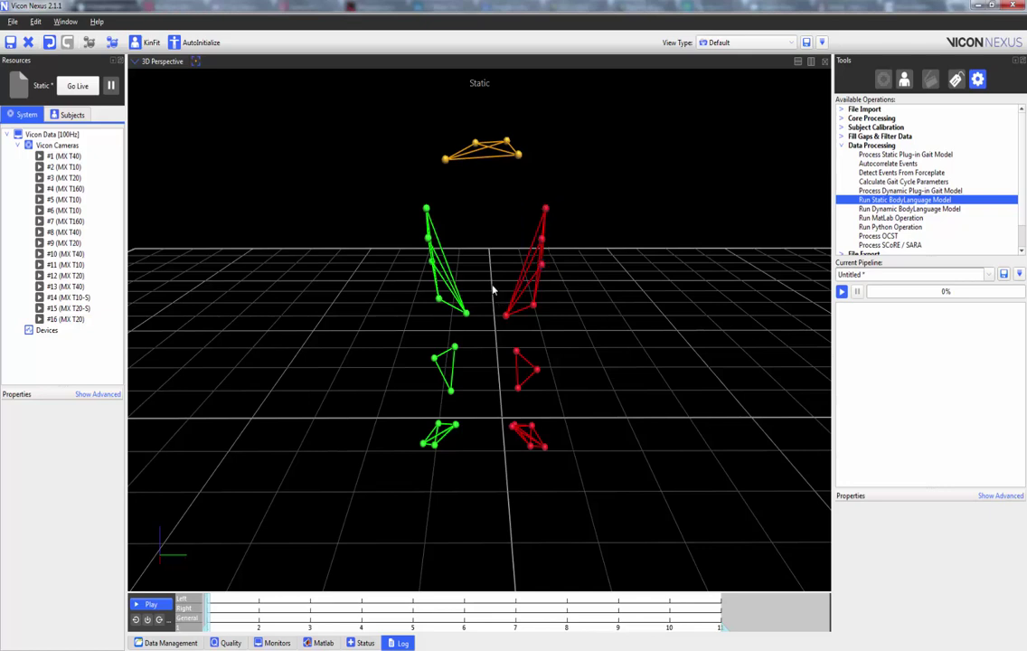
{"action": "left_click_drag", "start_coordinate": [493, 289], "coordinate": [564, 334]}
{"action": "left_click", "coordinate": [609, 350]}
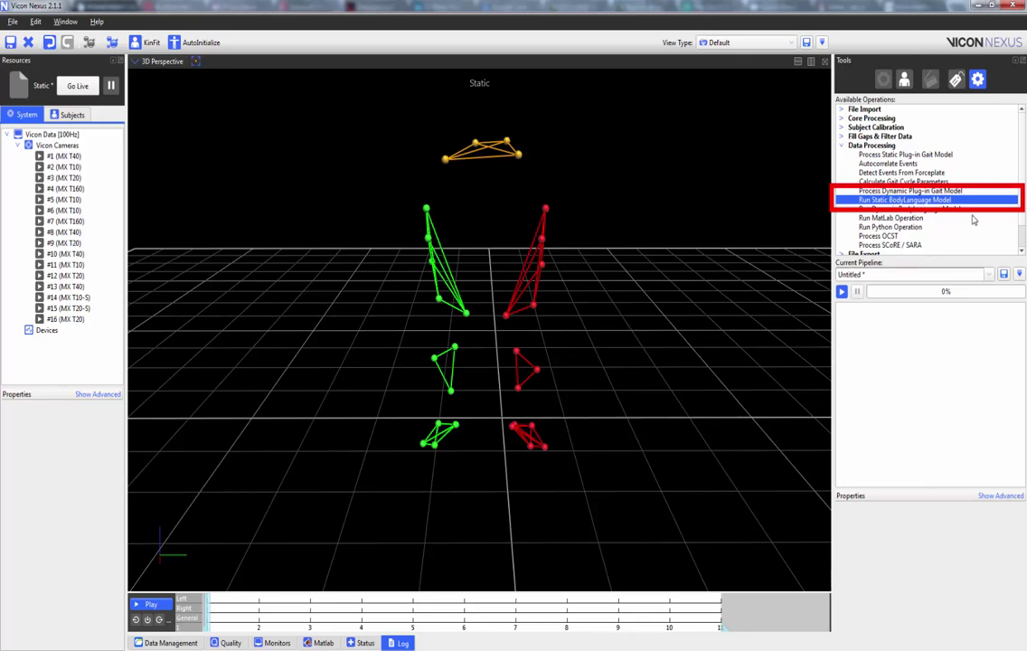
- Add Run Static BodyLanguage Model to the current pipeline and set its model file to ReplaceLeftKnee.mod
{"action": "left_click_drag", "start_coordinate": [977, 202], "coordinate": [966, 337]}
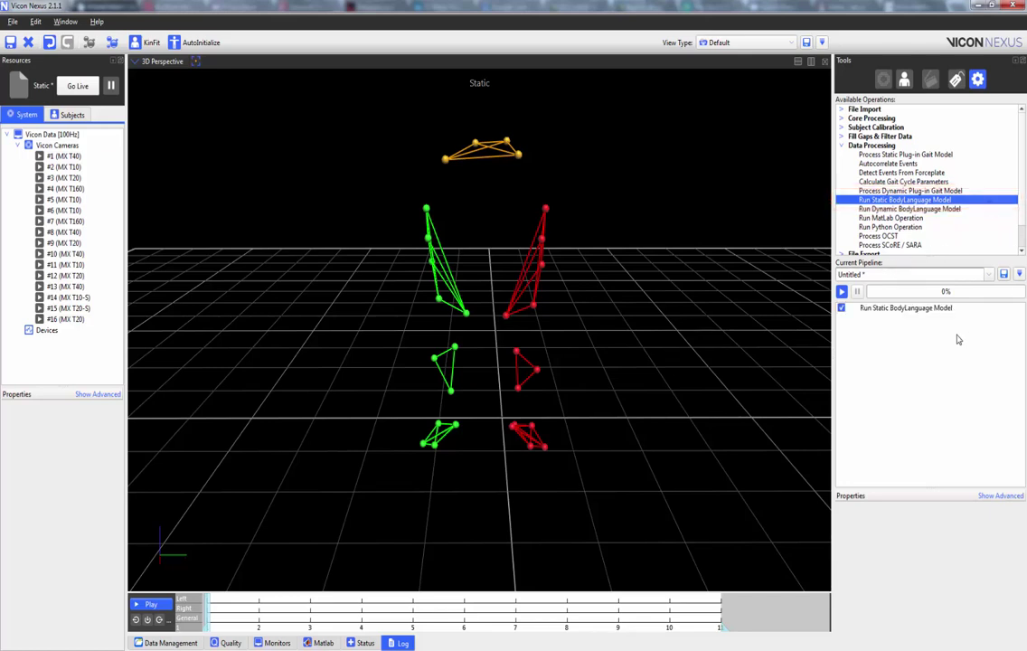
{"action": "left_click", "coordinate": [933, 315]}
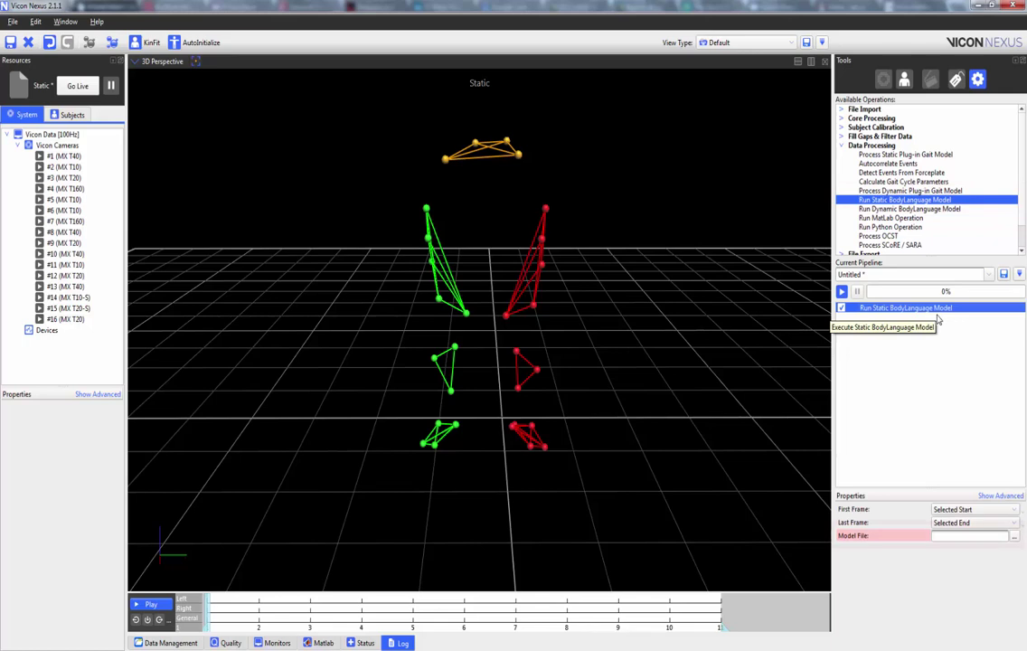
{"action": "left_click", "coordinate": [1015, 540]}
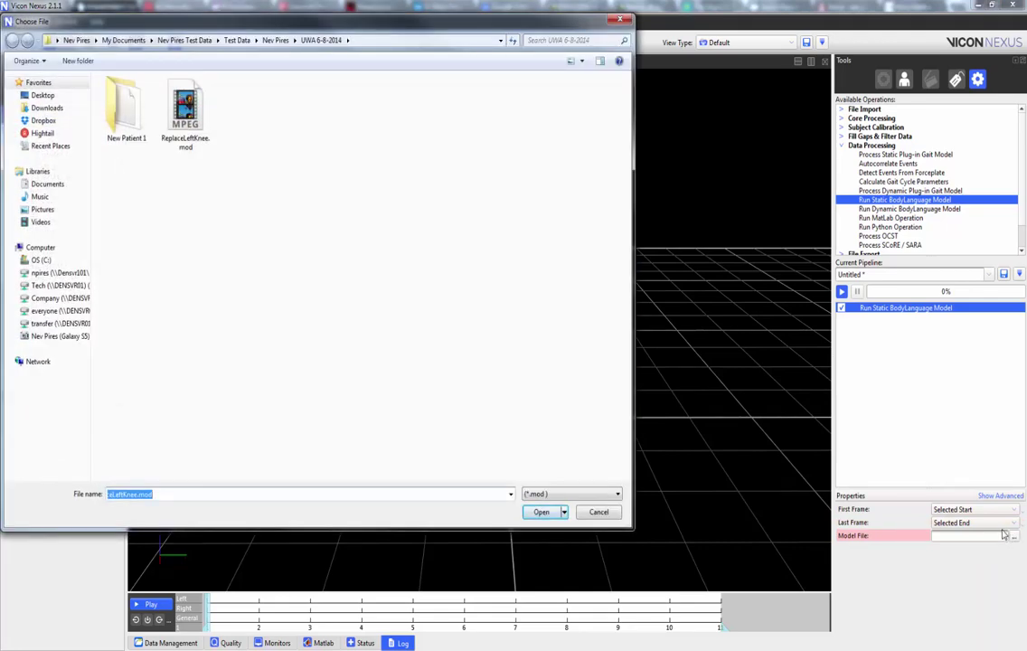
{"action": "double_click", "coordinate": [186, 110]}
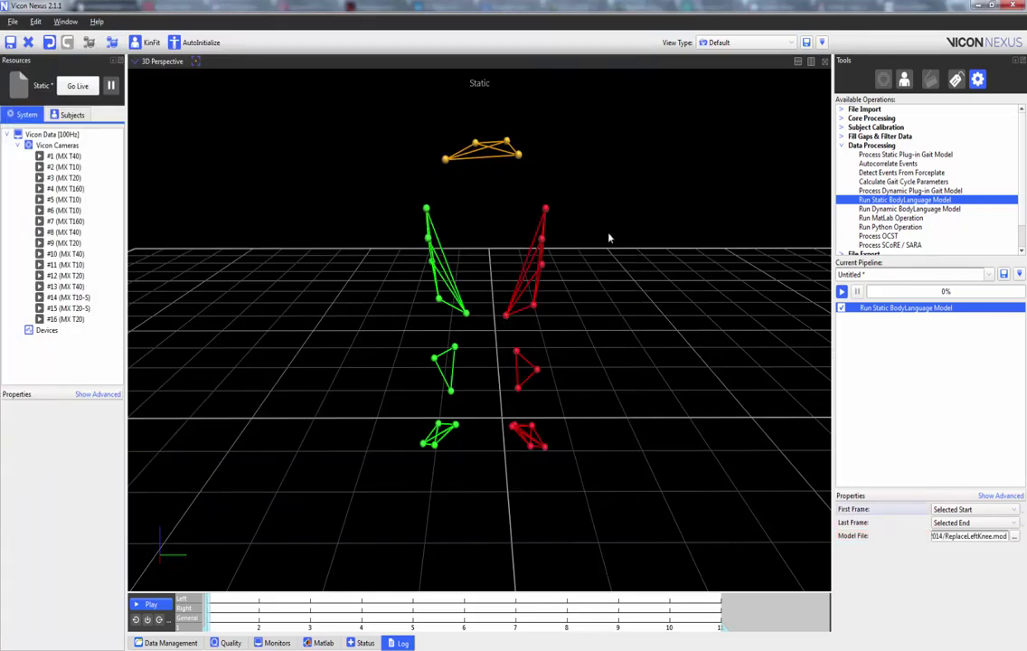
- Run the static BodyLanguage pipeline on the Static trial and review its log messages
{"action": "left_click", "coordinate": [841, 292]}
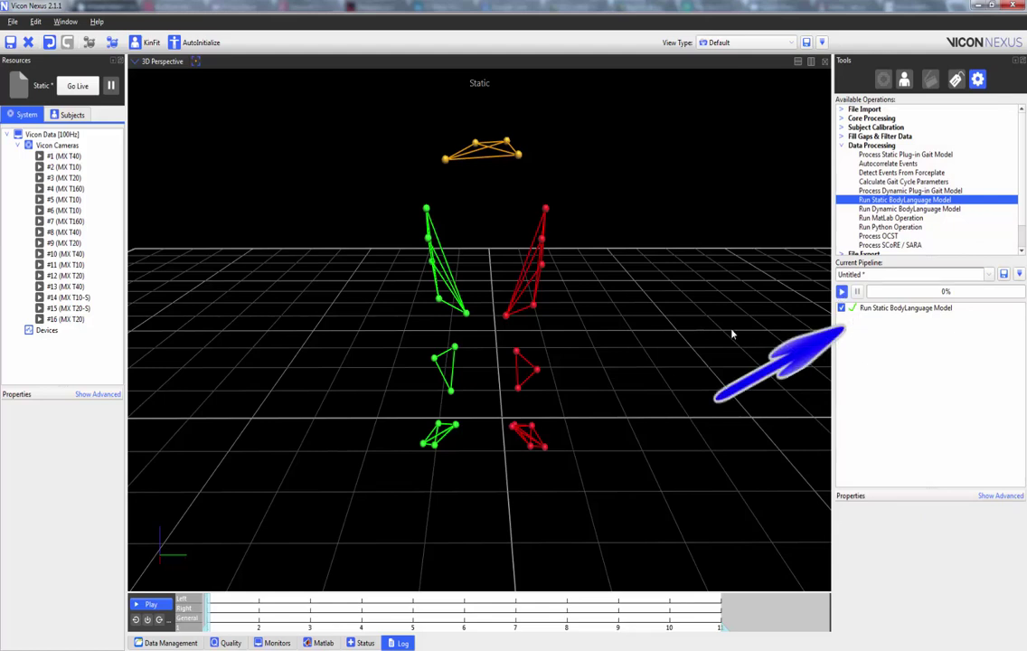
{"action": "left_click", "coordinate": [403, 643]}
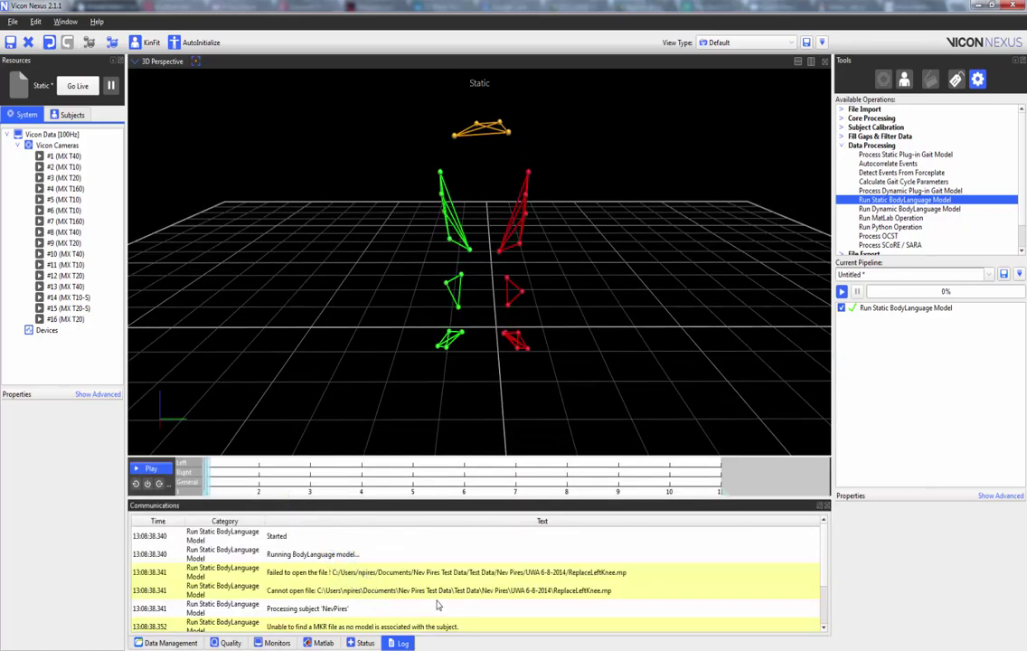
{"action": "scroll", "coordinate": [438, 605], "scroll_direction": "down", "scroll_amount": 2}
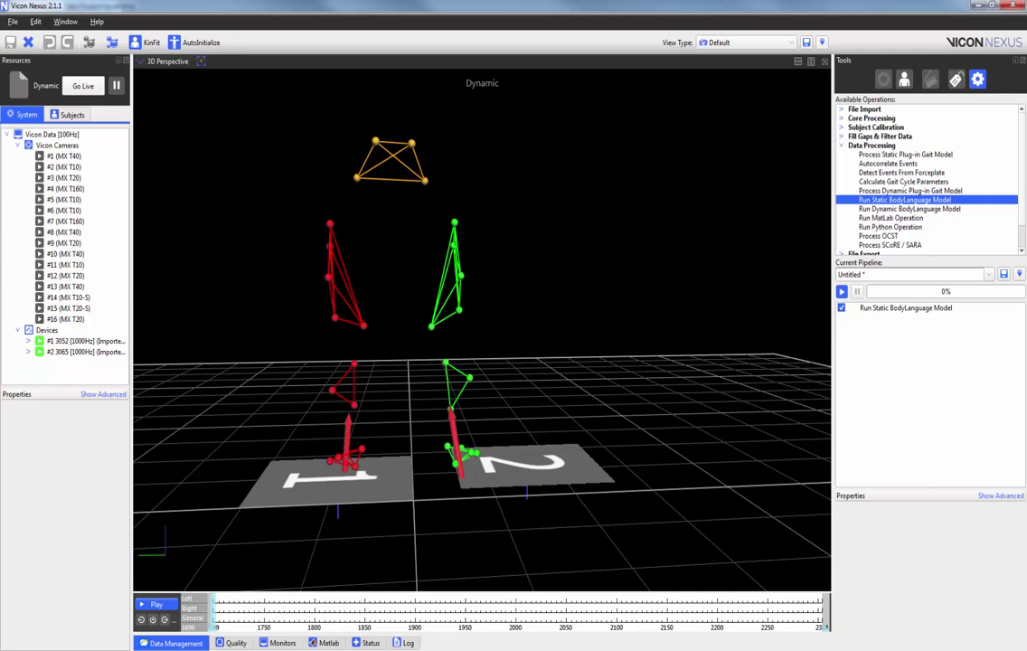
- Unlabel the left knee markers LLFC and LMFC in the Dynamic trial
{"action": "right_click", "coordinate": [296, 281]}
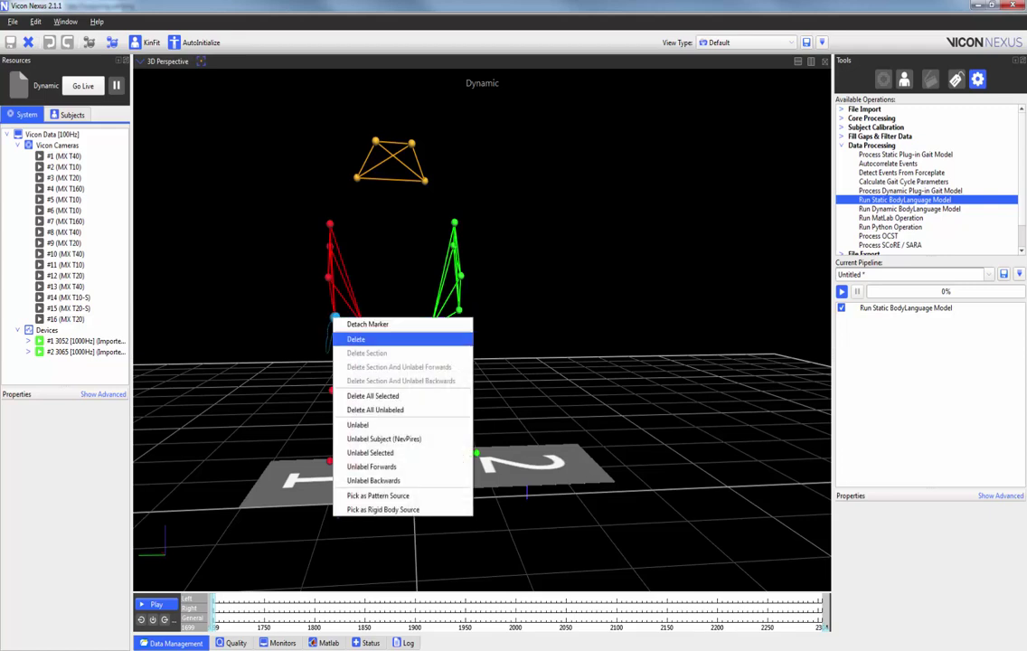
{"action": "left_click", "coordinate": [353, 379]}
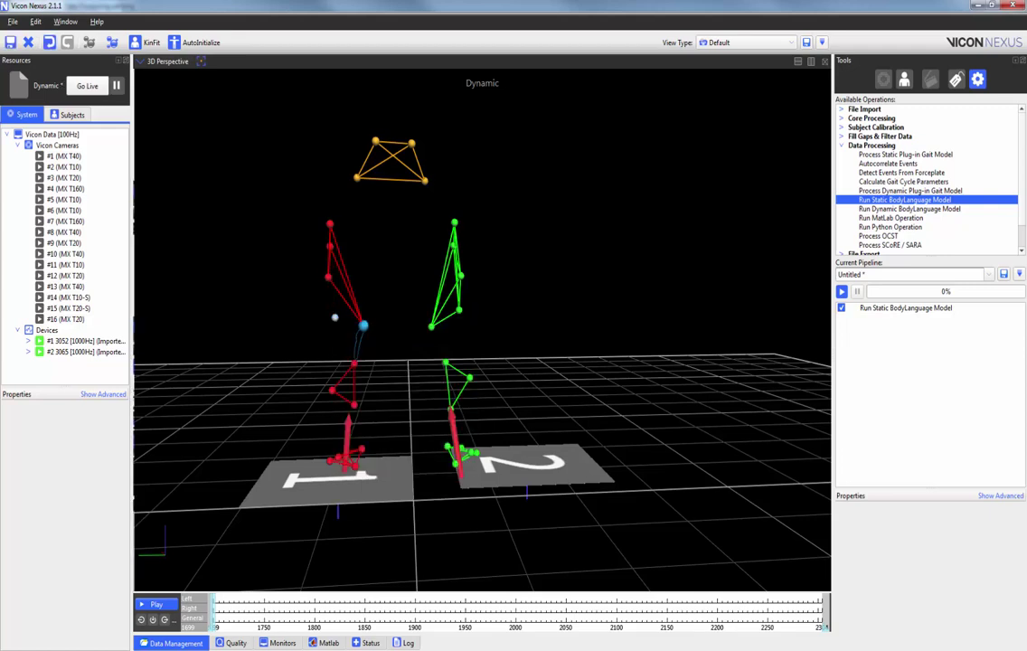
{"action": "right_click", "coordinate": [365, 326]}
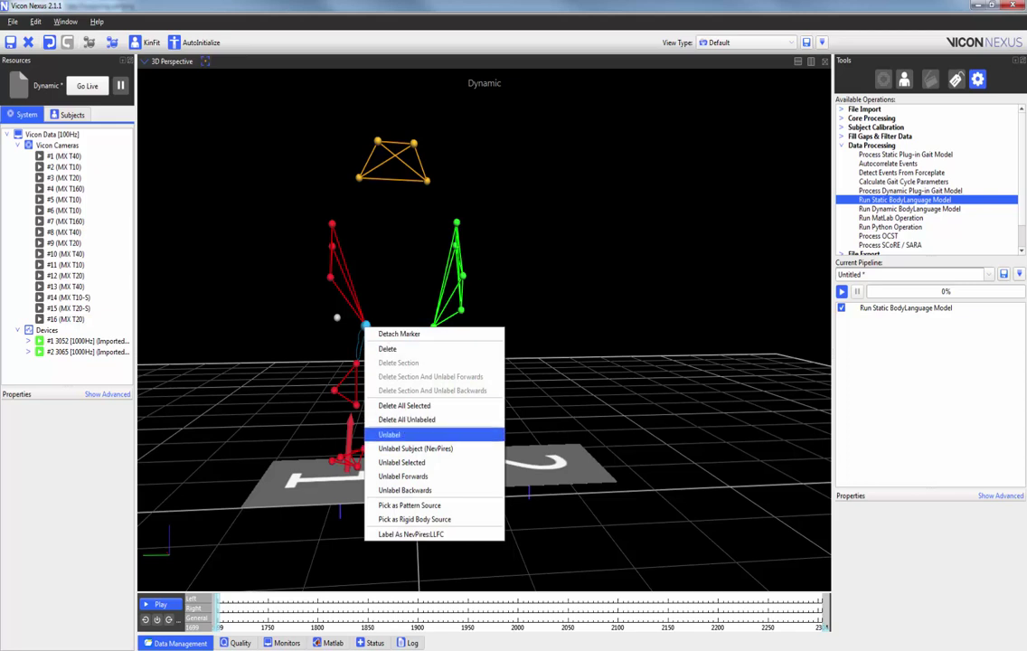
{"action": "left_click", "coordinate": [391, 435]}
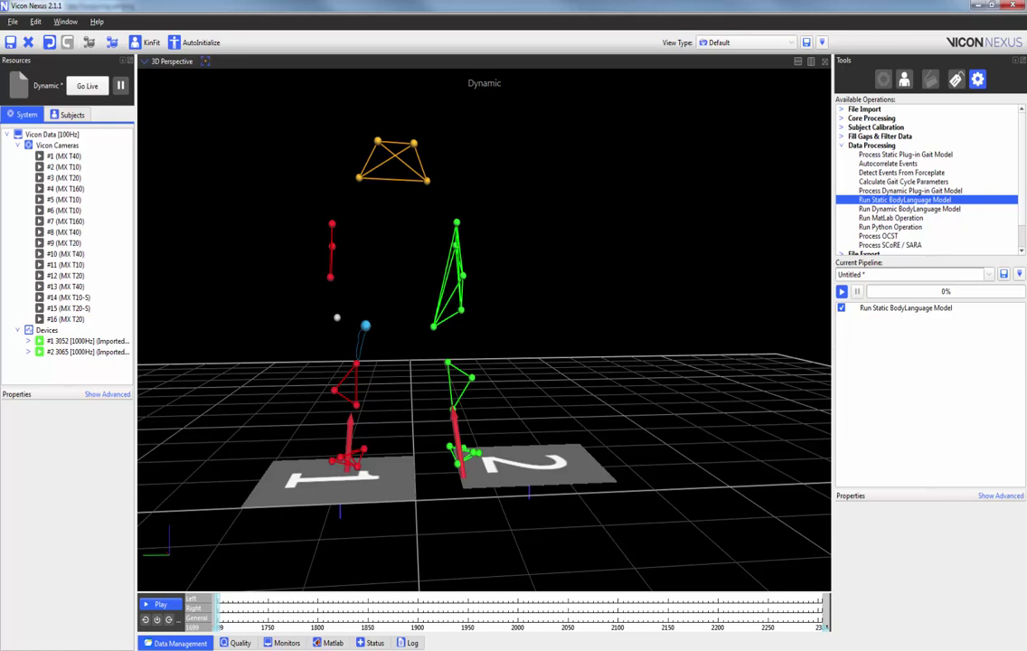
- Add Run Dynamic BodyLanguage Model with ReplaceLeftKnee.mod as its model file, and run only that operation
{"action": "left_click", "coordinate": [909, 208]}
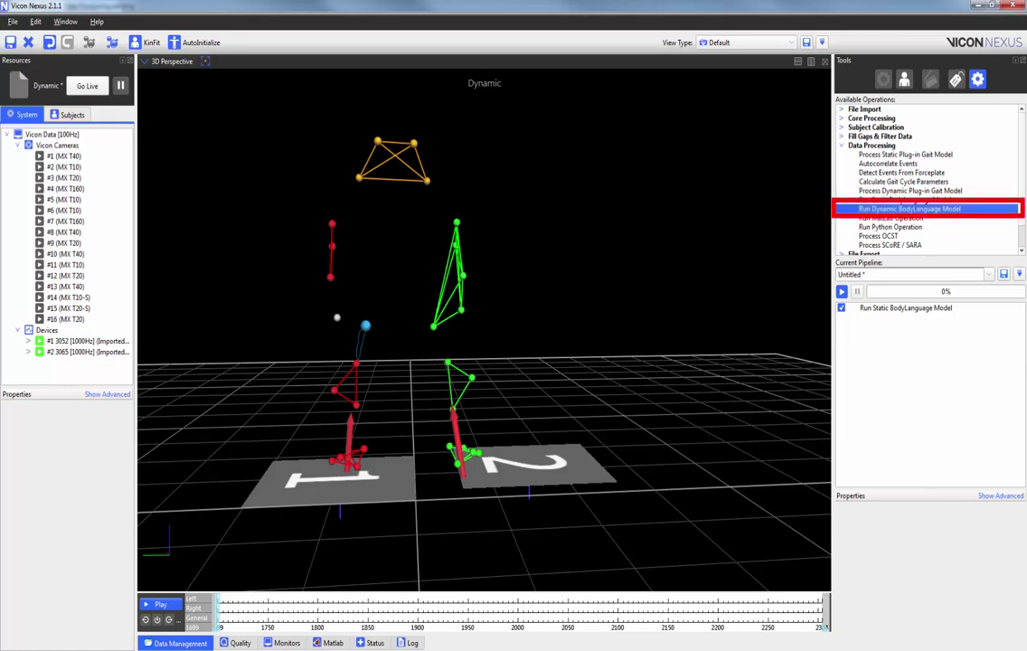
{"action": "double_click", "coordinate": [910, 209]}
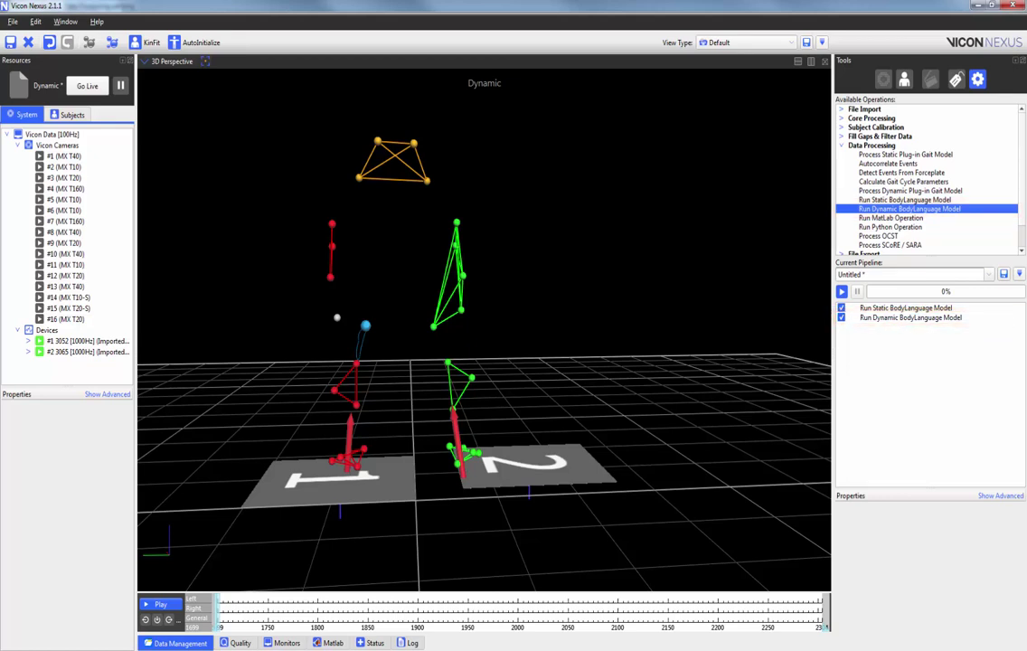
{"action": "left_click", "coordinate": [910, 318]}
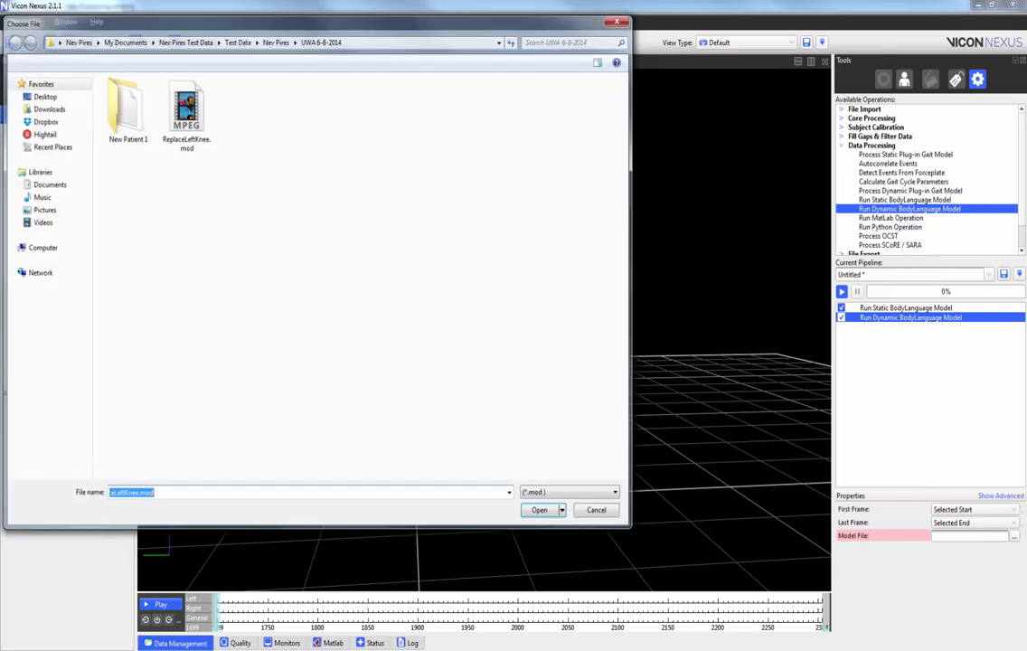
{"action": "key", "text": "Escape"}
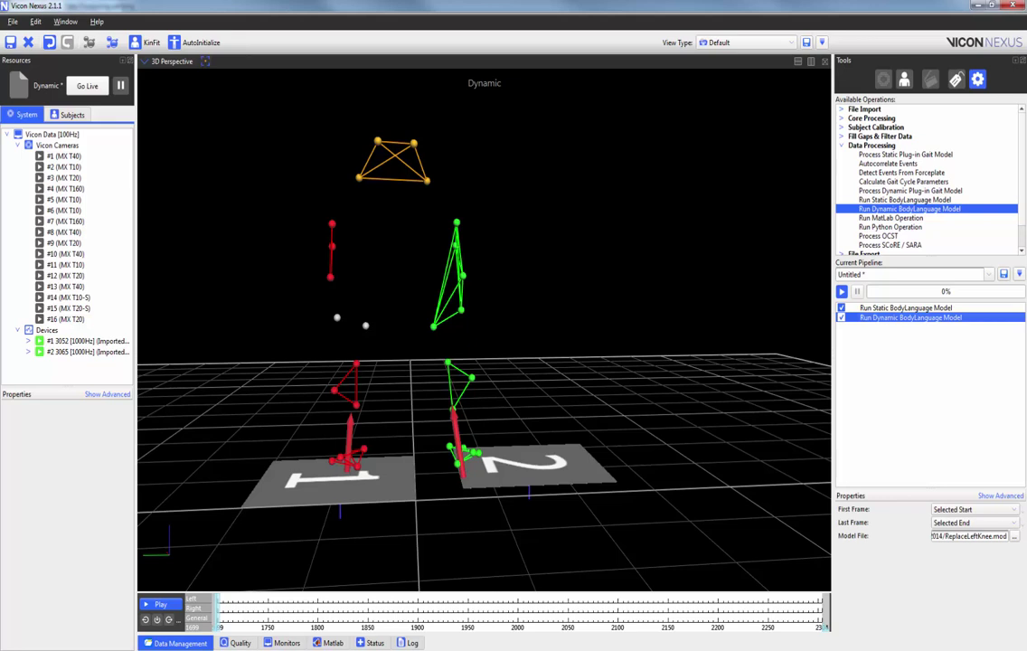
{"action": "right_click", "coordinate": [909, 319]}
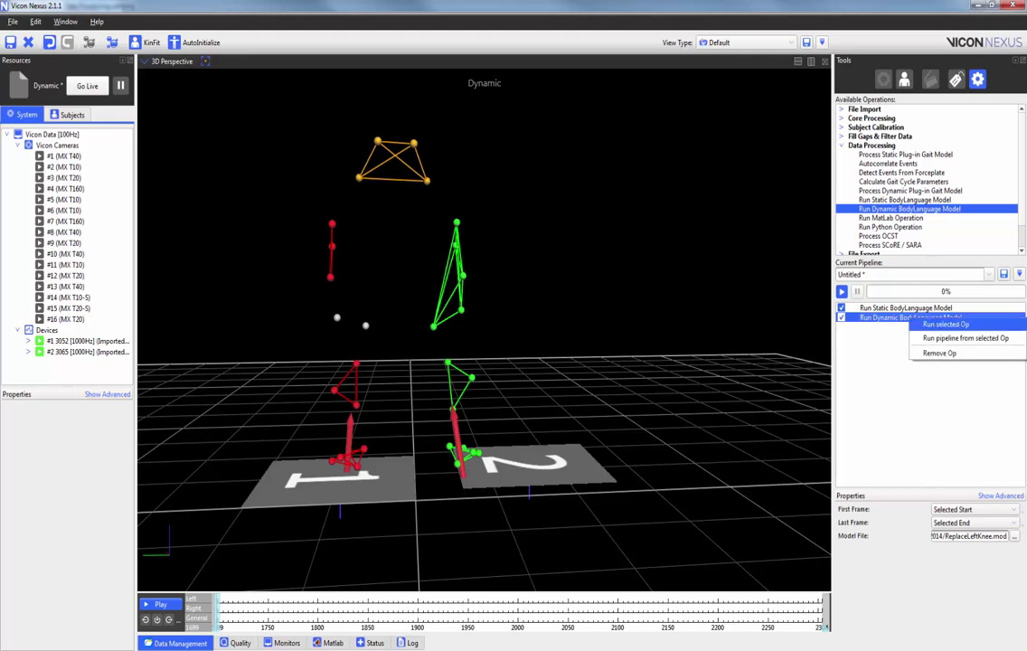
{"action": "left_click", "coordinate": [946, 324]}
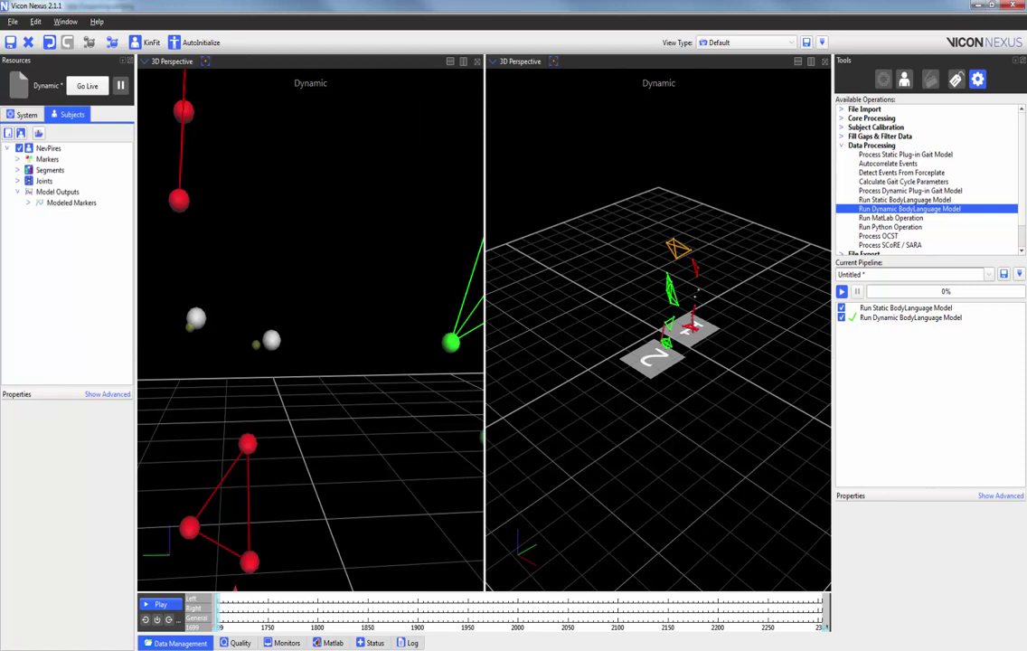
- Graph the modeled marker outputs LLFC and LMFC together in the second view
{"action": "left_click", "coordinate": [64, 213]}
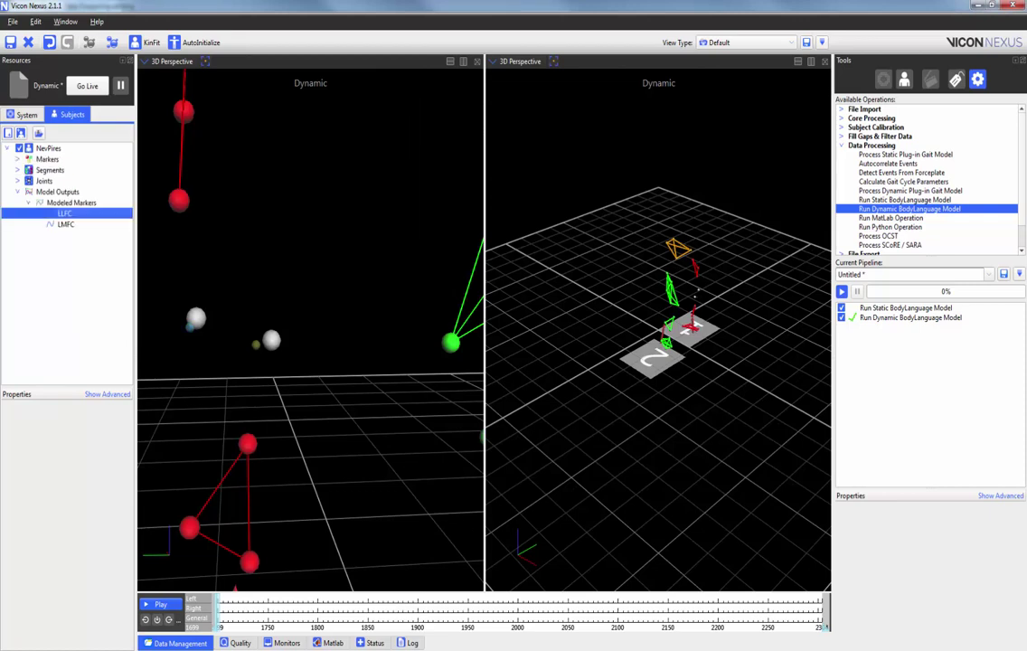
{"action": "left_click", "coordinate": [520, 60]}
{"action": "left_click", "coordinate": [509, 118]}
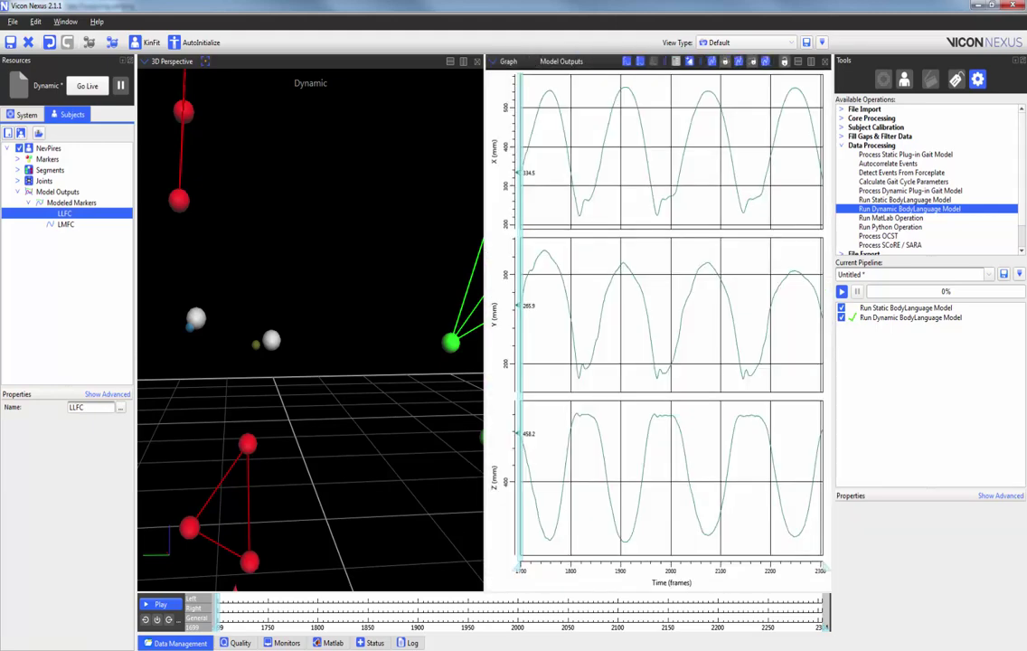
{"action": "left_click", "coordinate": [65, 224], "text": "ctrl"}
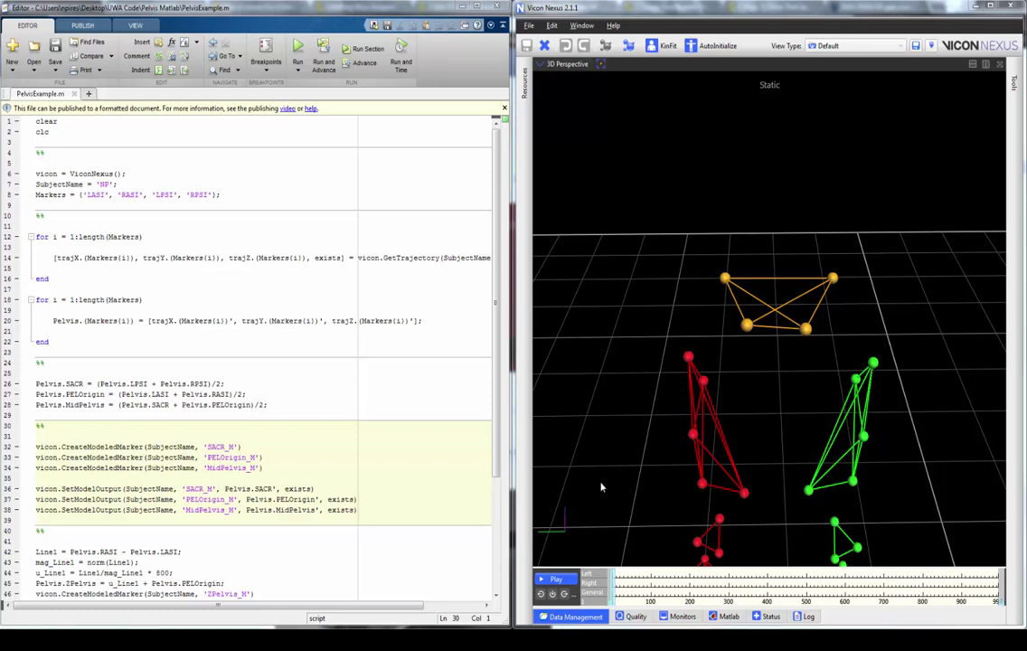
- Select the four pelvis markers in the Static trial alongside the PelvisExample.m script
{"action": "left_click_drag", "start_coordinate": [699, 242], "coordinate": [844, 344]}
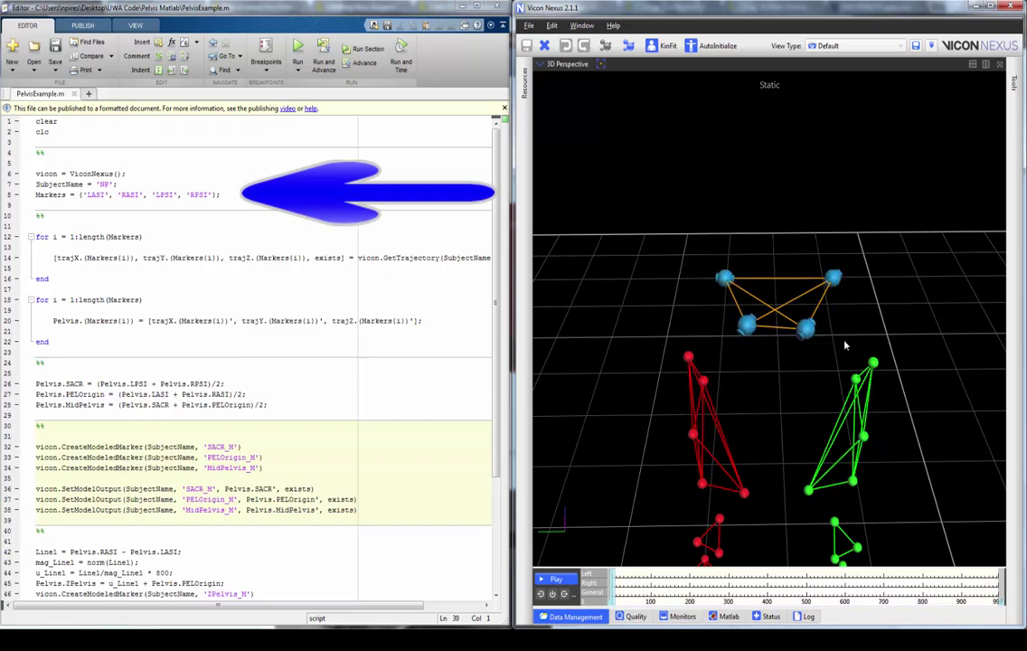
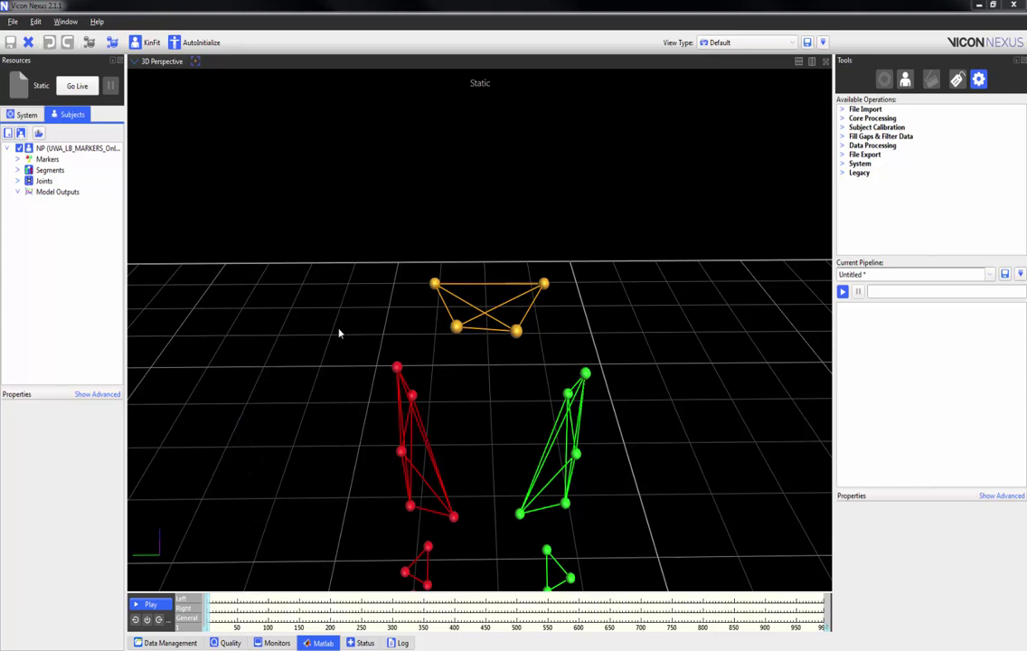
- Create a pipeline operation from the PelvisExample.m MATLAB script and show its properties
{"action": "left_click", "coordinate": [323, 643]}
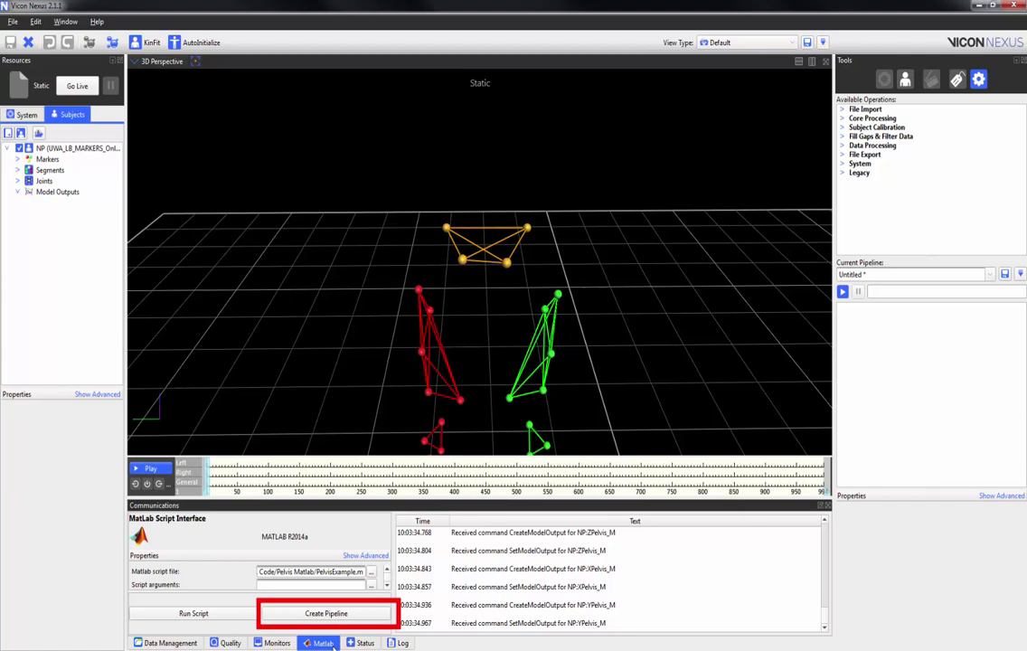
{"action": "left_click", "coordinate": [331, 617]}
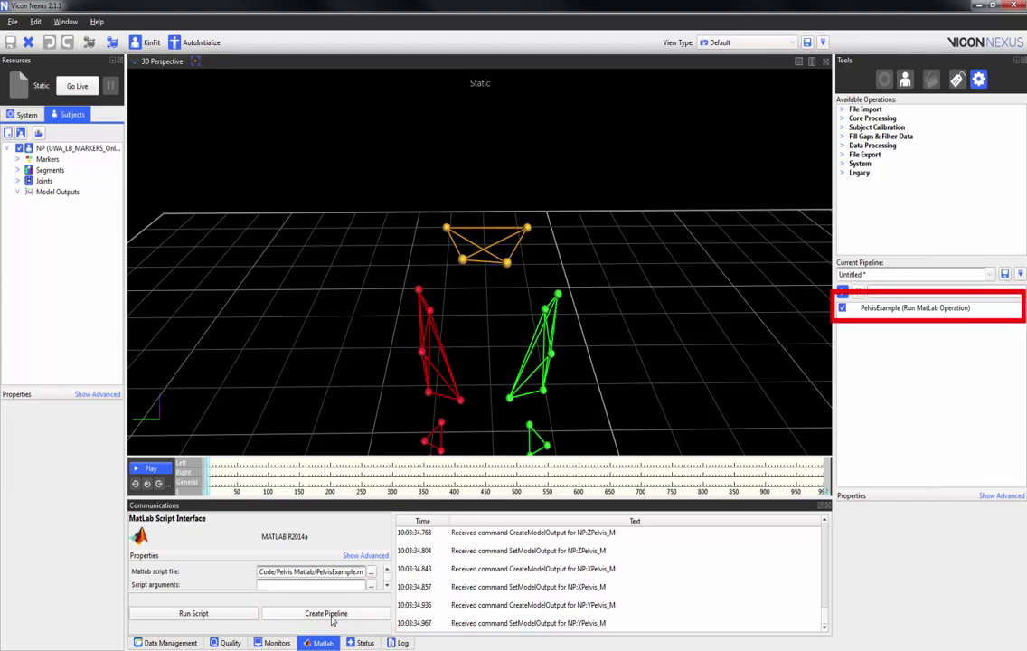
{"action": "left_click", "coordinate": [930, 312]}
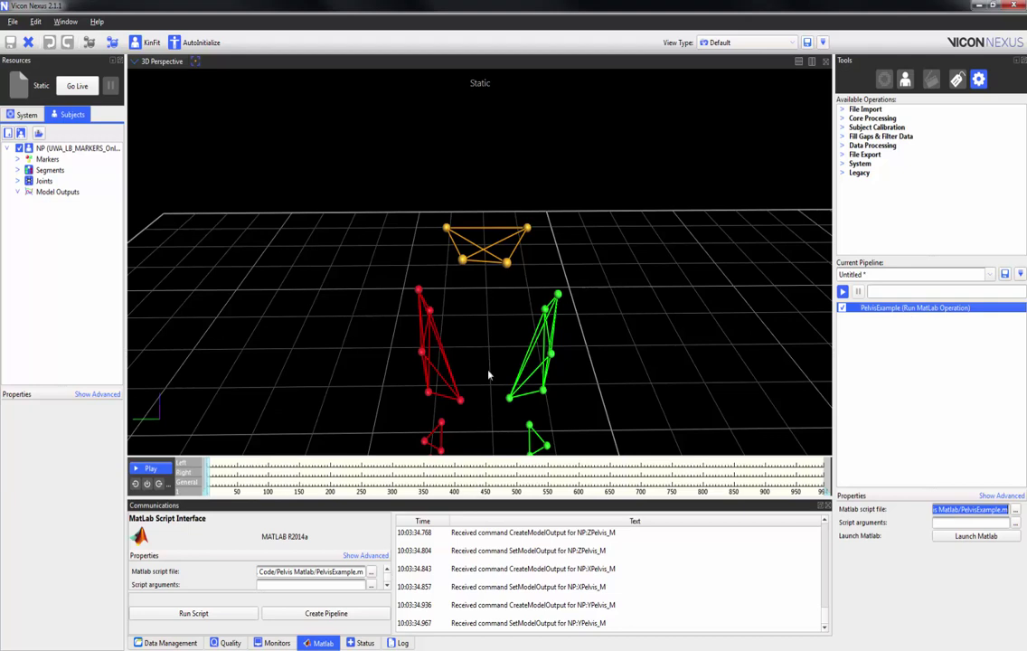
- Run the PelvisExample.m script, read to the end of its log, and expand the subject's modeled markers
{"action": "left_click", "coordinate": [238, 620]}
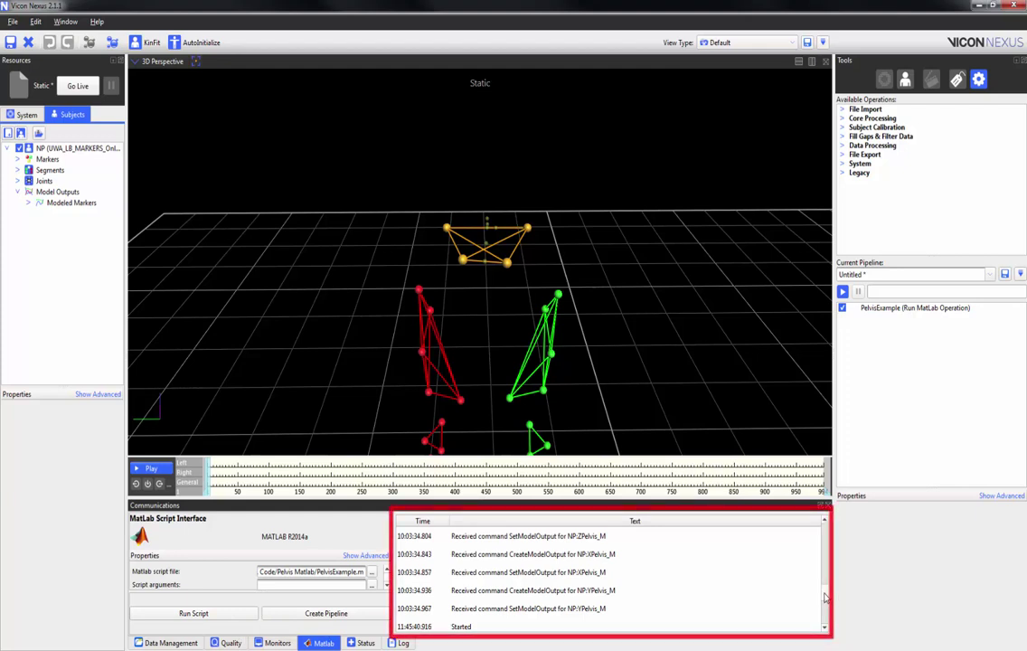
{"action": "left_click_drag", "start_coordinate": [825, 597], "coordinate": [823, 625]}
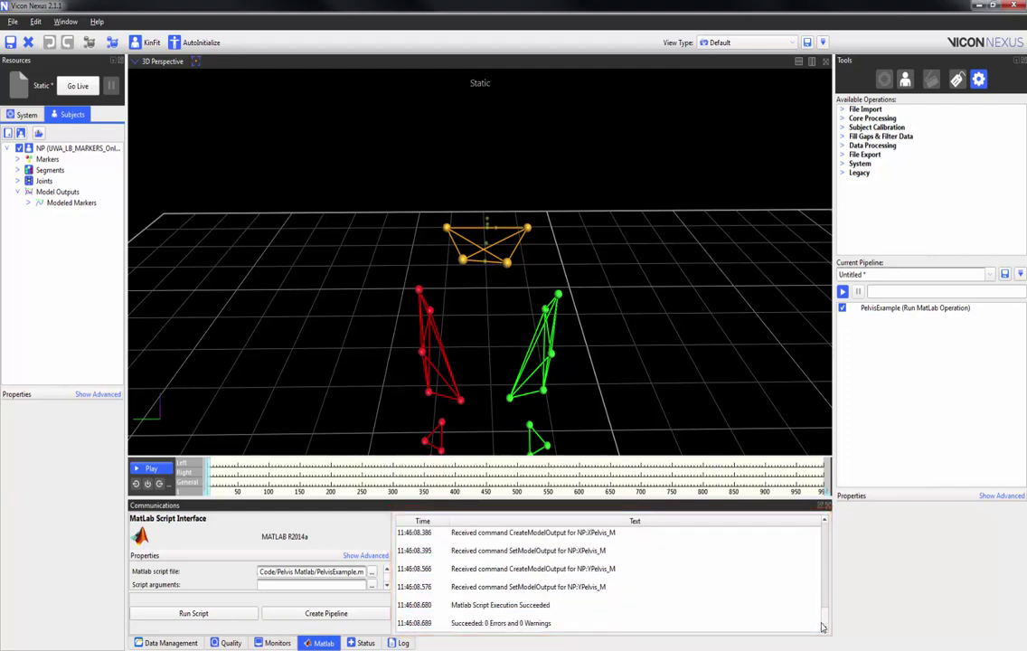
{"action": "left_click", "coordinate": [28, 203]}
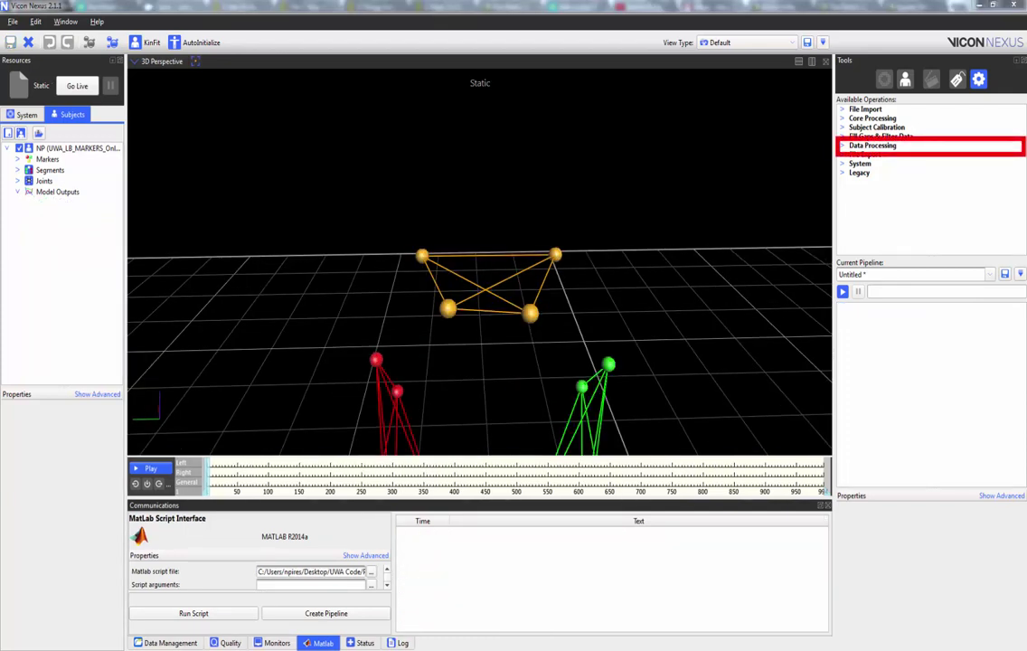
- Add Run MatLab Operation from the Data Processing operations to the pipeline and rename it PelvisExample
{"action": "left_click", "coordinate": [842, 147]}
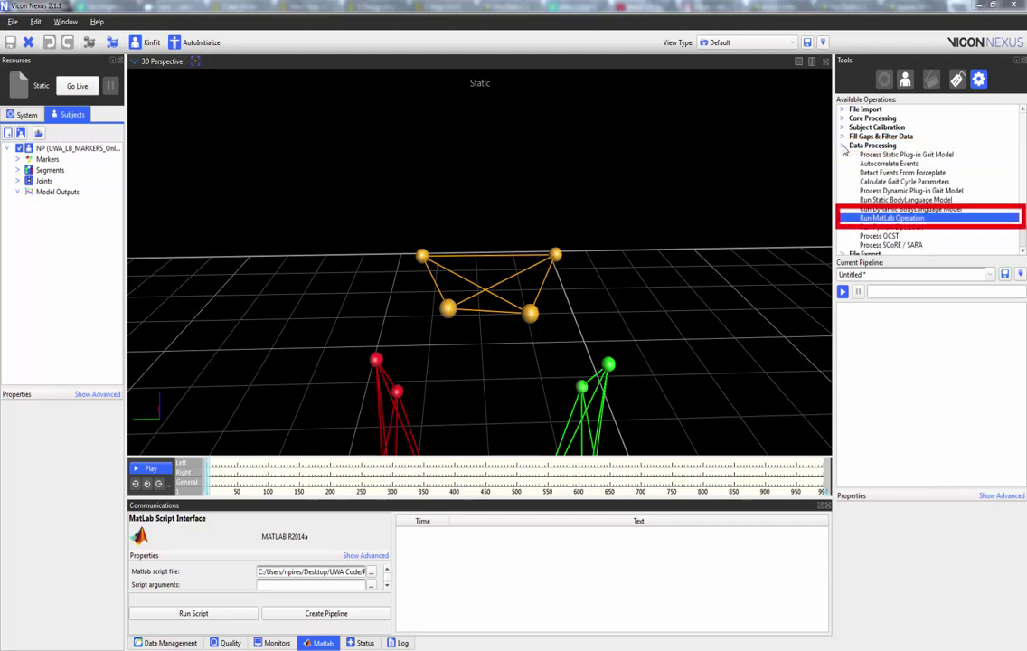
{"action": "double_click", "coordinate": [935, 220]}
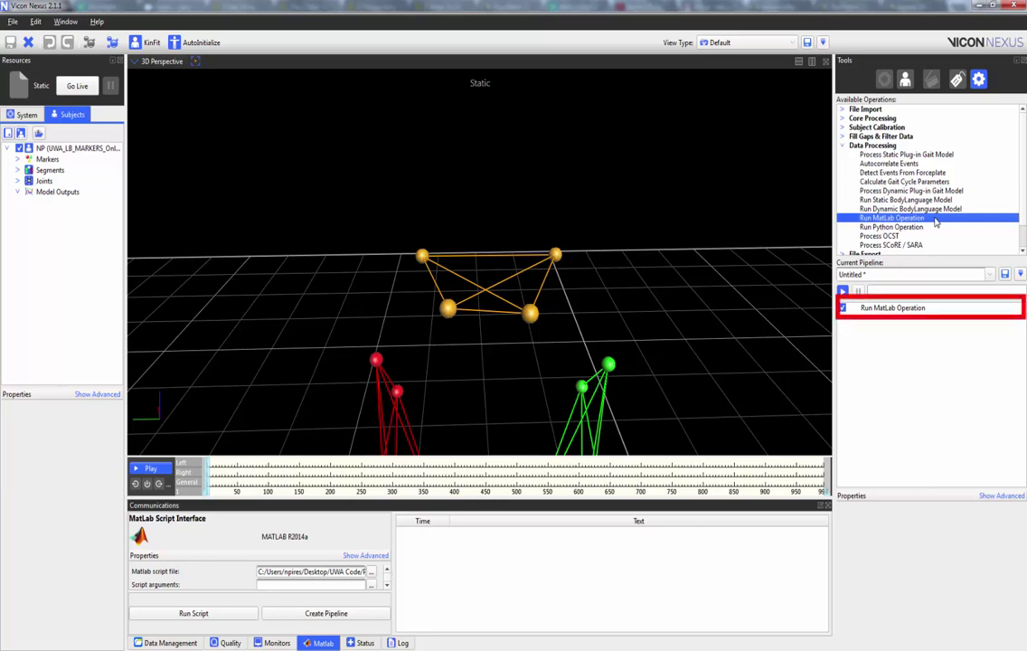
{"action": "left_click", "coordinate": [899, 310]}
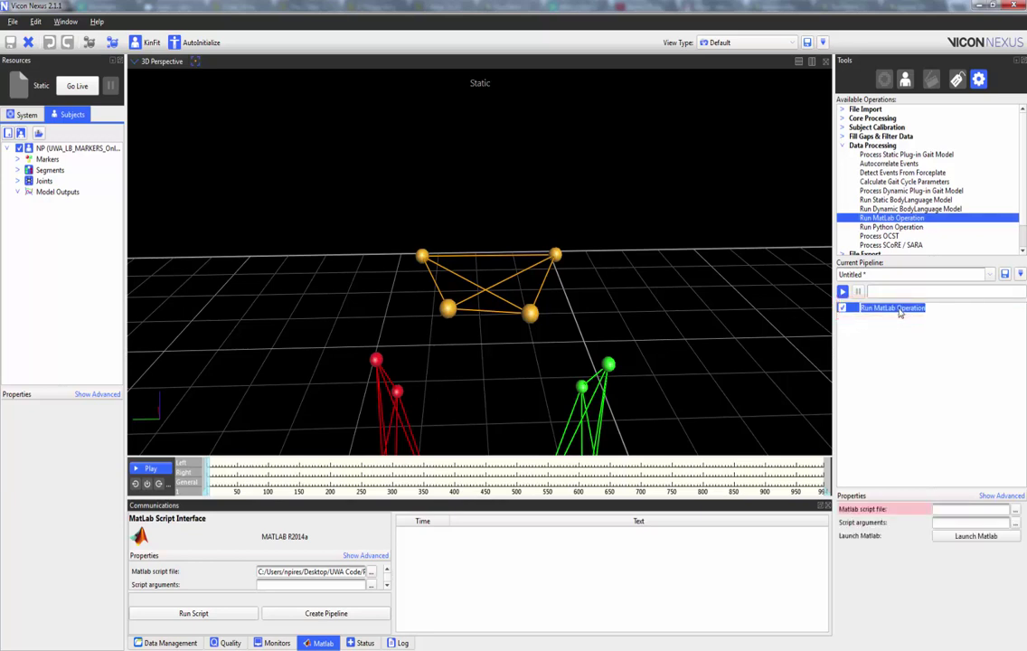
{"action": "type", "text": "PelvisEx"}
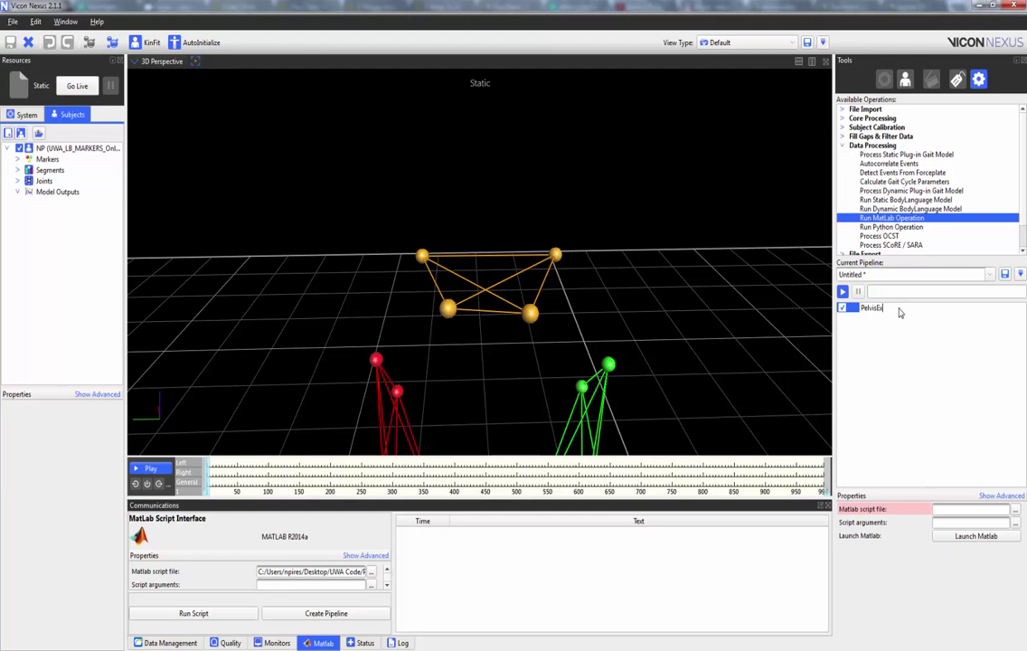
{"action": "type", "text": "ample"}
{"action": "key", "text": "Return"}
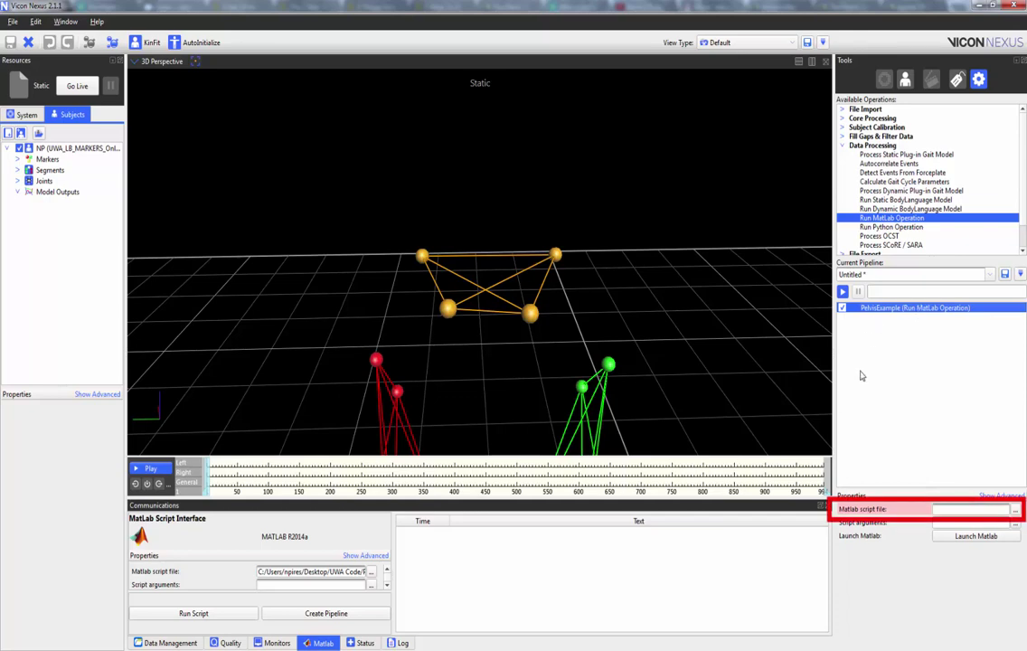
- Assign PelvisExample.m as the operation's MATLAB script file, then run the pipeline and expand the subject's modeled markers
{"action": "left_click", "coordinate": [1016, 511]}
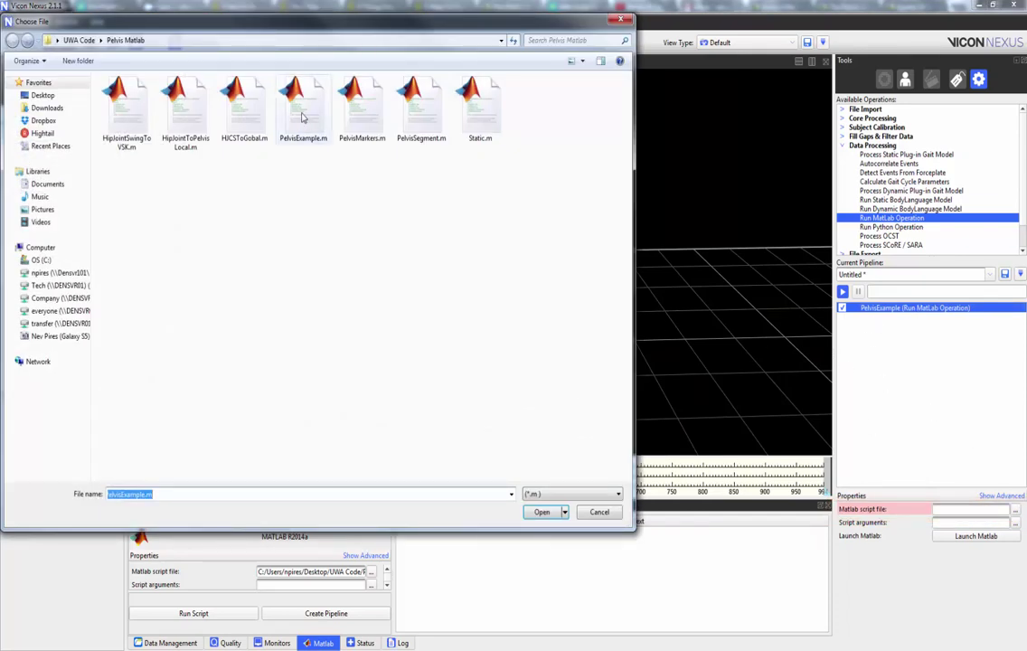
{"action": "double_click", "coordinate": [303, 118]}
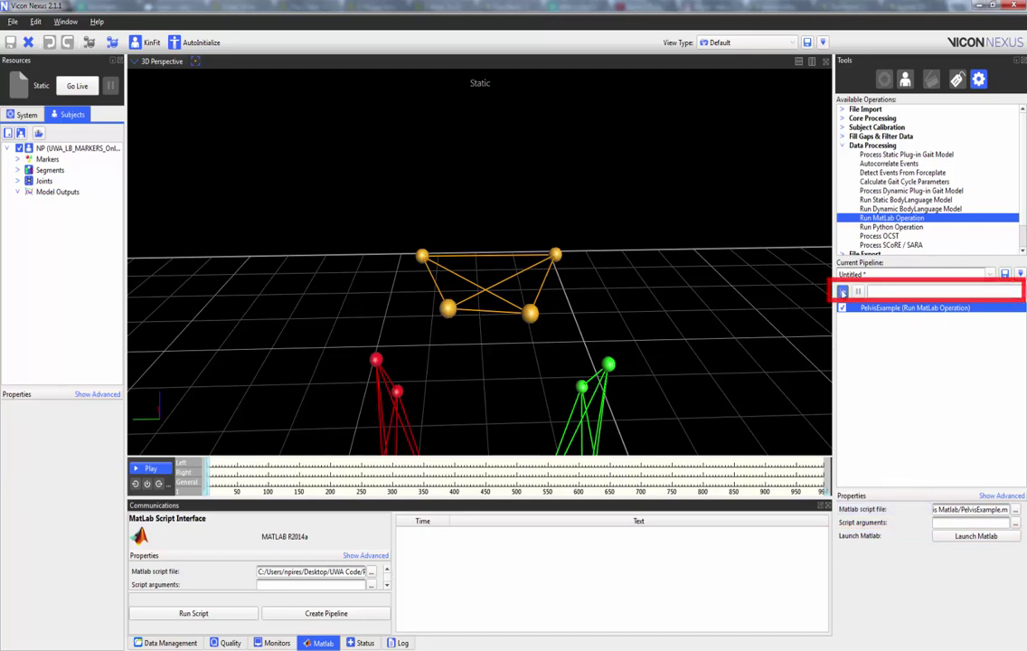
{"action": "left_click", "coordinate": [843, 292]}
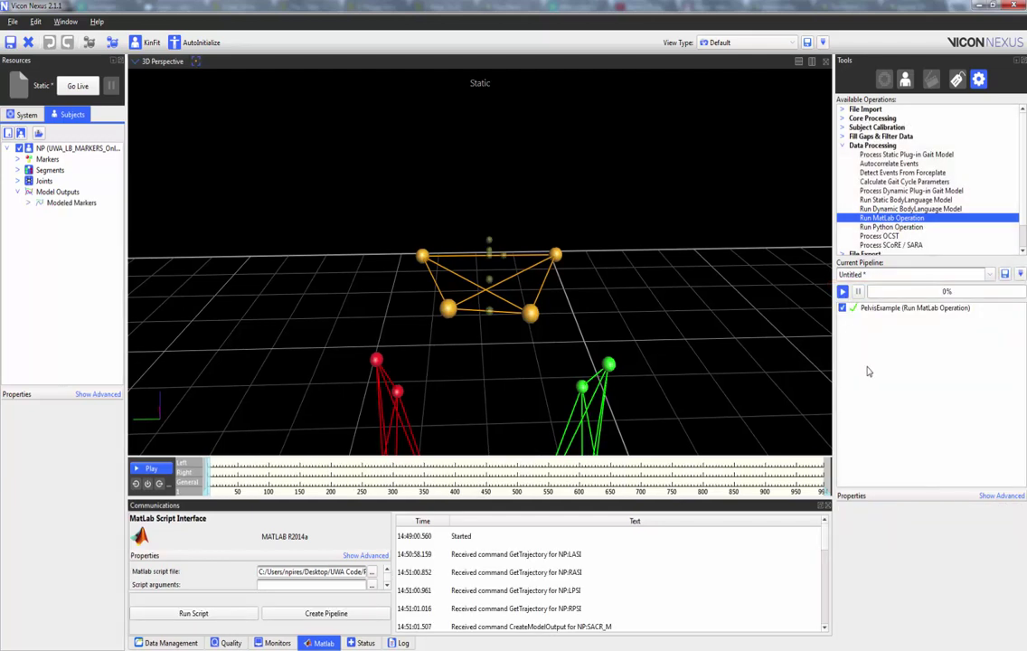
{"action": "left_click", "coordinate": [28, 203]}
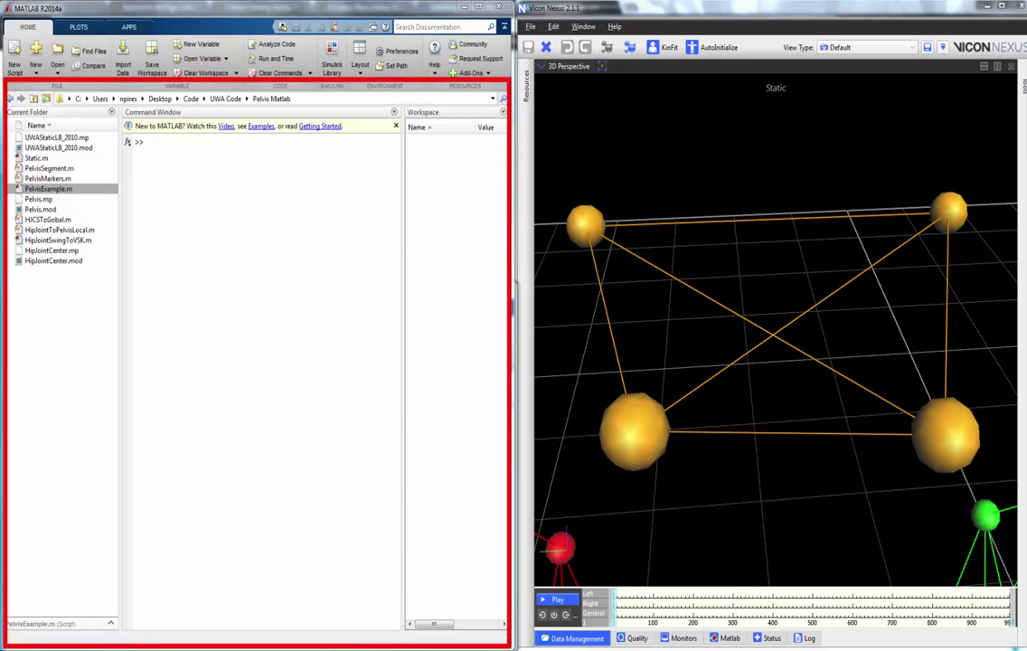
- Switch to MATLAB, open PelvisExample.m in the editor and run the whole script
{"action": "left_click", "coordinate": [47, 188]}
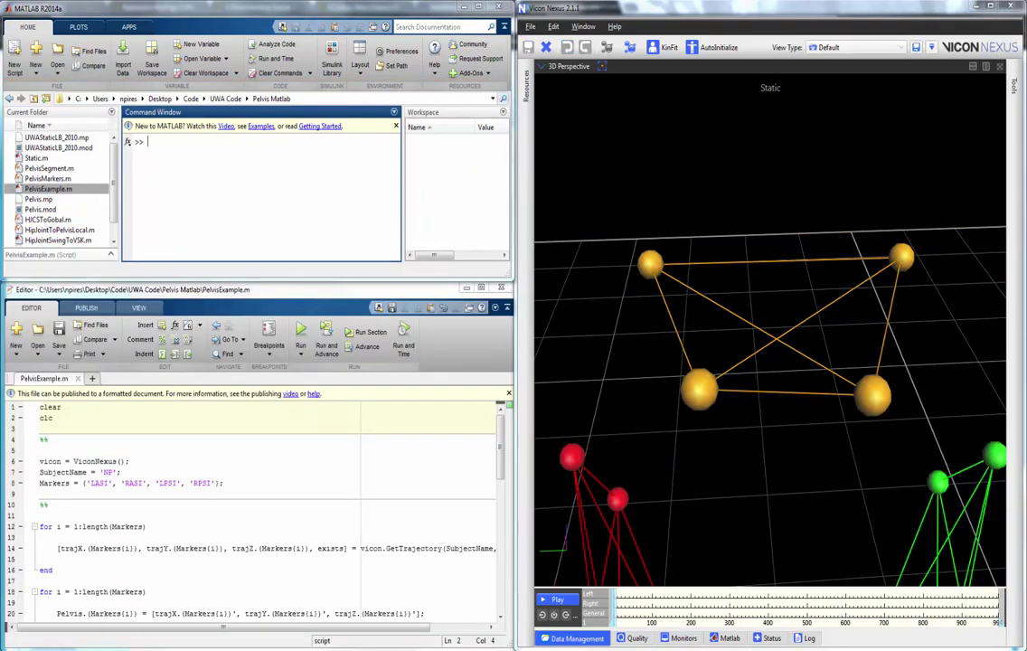
{"action": "left_click", "coordinate": [300, 340]}
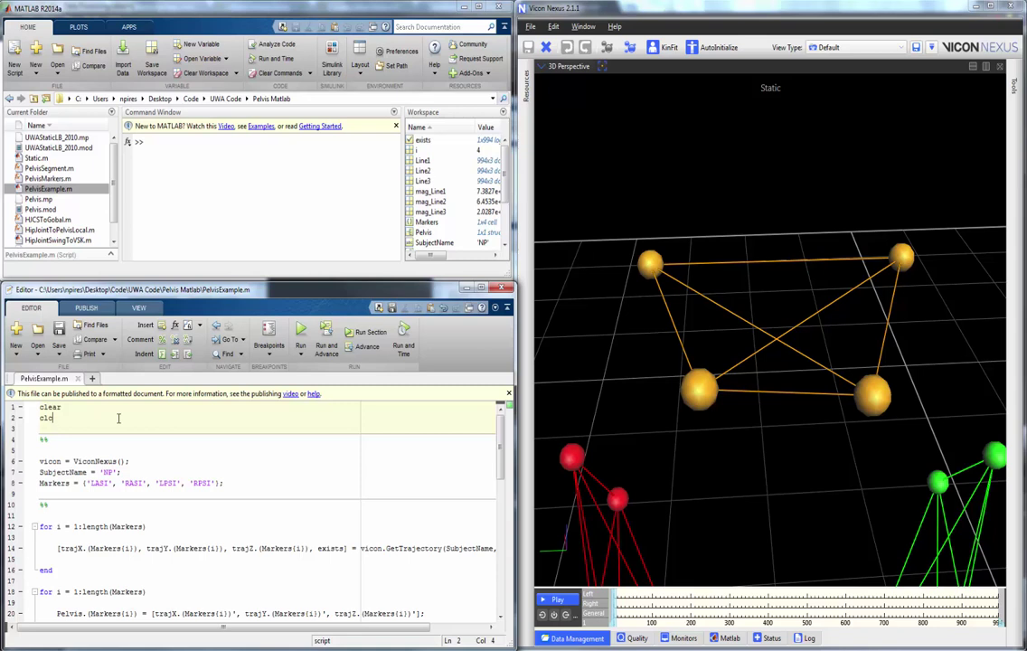
- Run PelvisExample.m section by section, from clearing the workspace through creating the modeled pelvis markers and axes
{"action": "key", "text": "ctrl+shift+Return"}
{"action": "key", "text": "ctrl+shift+Return"}
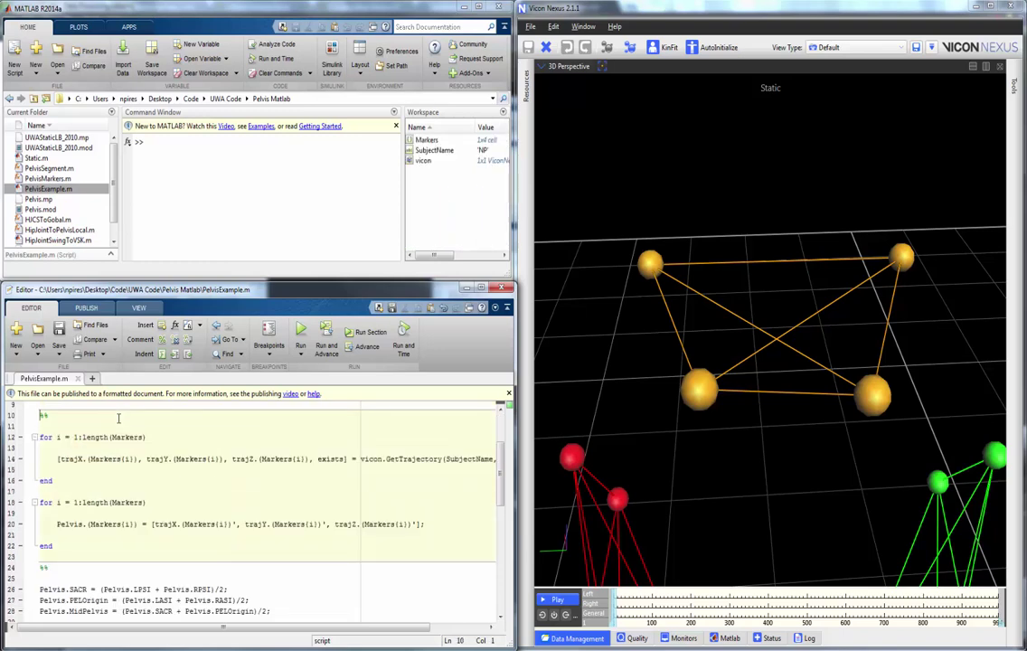
{"action": "key", "text": "ctrl+shift+Return"}
{"action": "key", "text": "ctrl+shift+Return"}
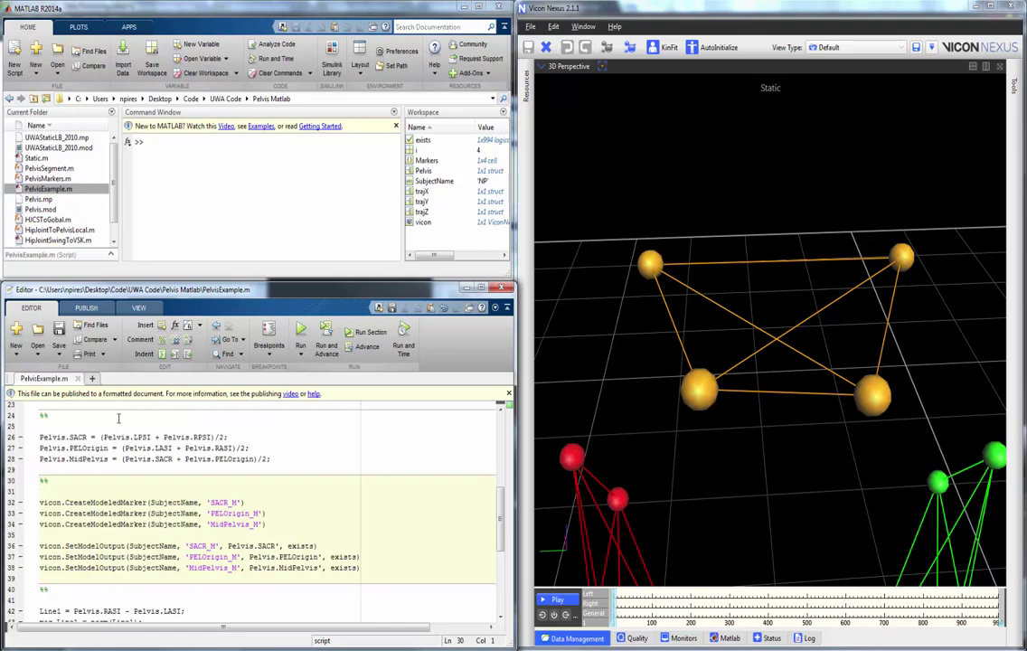
{"action": "key", "text": "ctrl+shift+Return"}
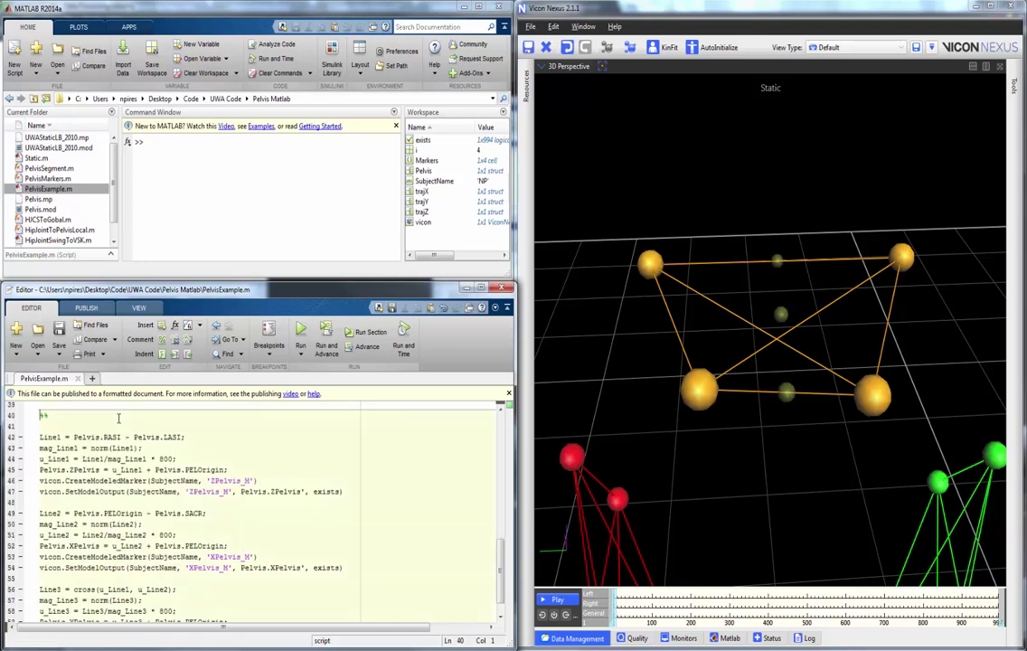
{"action": "key", "text": "ctrl+Return"}
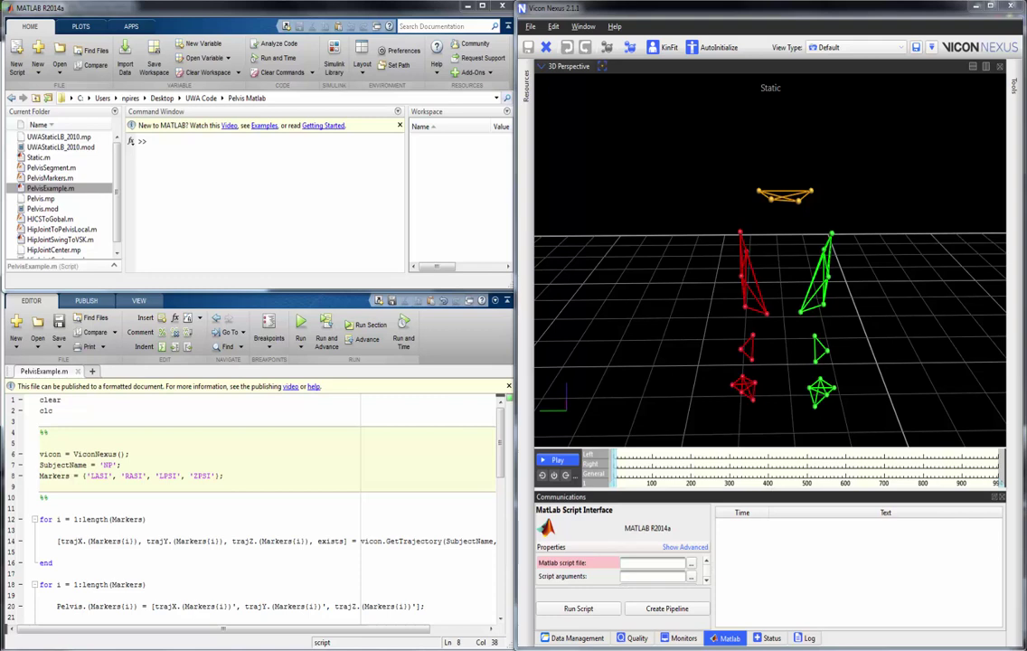
- Run PelvisExample.m with ZPSI in its marker list and check the resulting messages in the Vicon Nexus log
{"action": "left_click", "coordinate": [301, 326]}
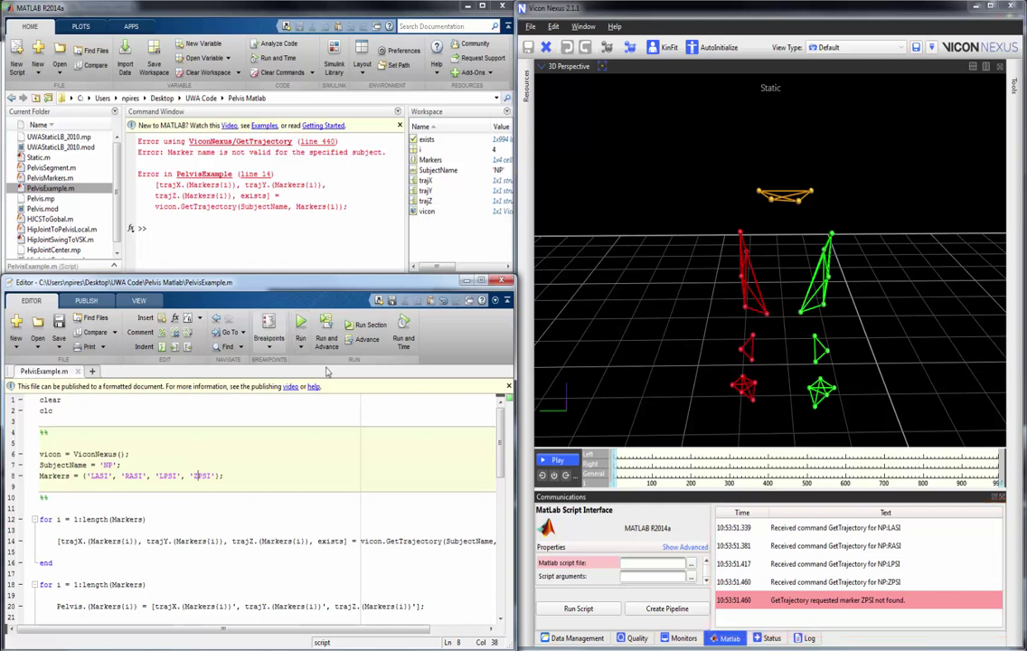
{"action": "left_click", "coordinate": [809, 639]}
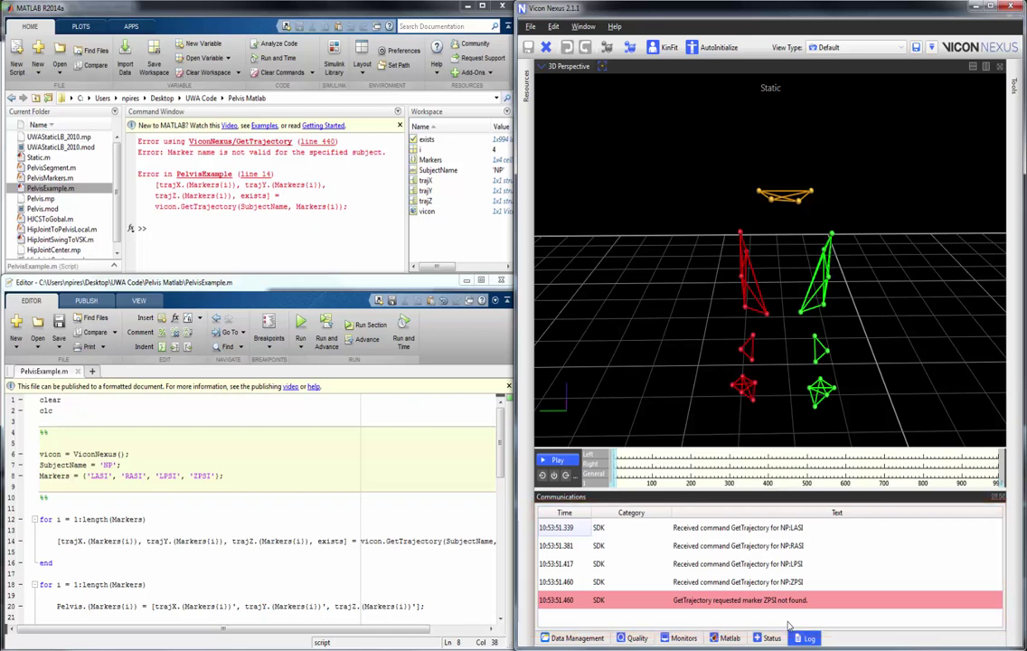
{"action": "left_click", "coordinate": [729, 638]}
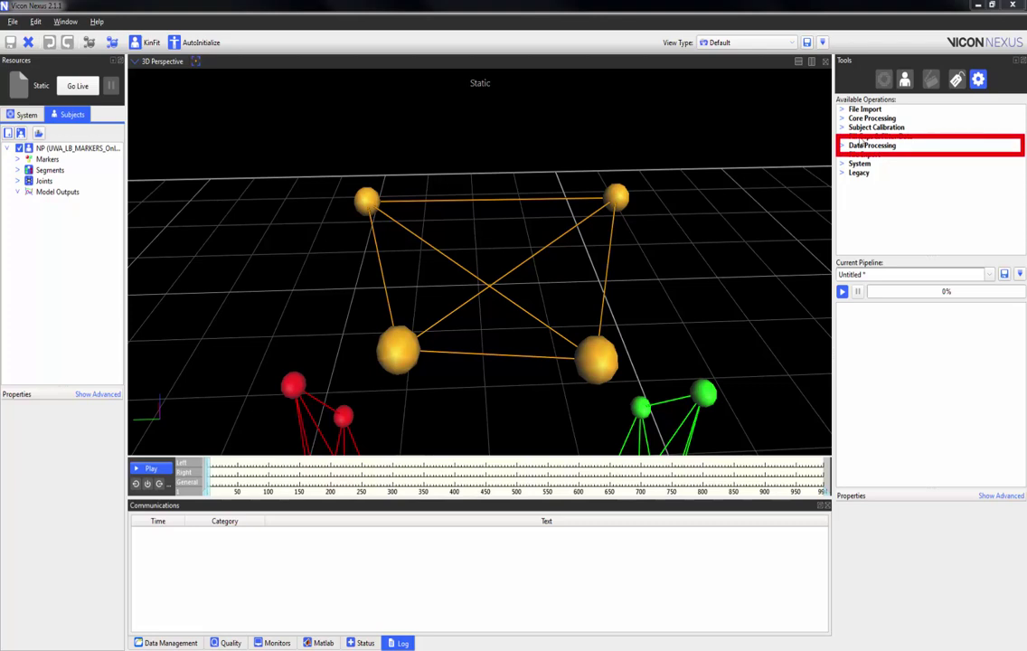
- Add Run Python Operation from the Data Processing operations to the pipeline and show its properties
{"action": "left_click", "coordinate": [842, 145]}
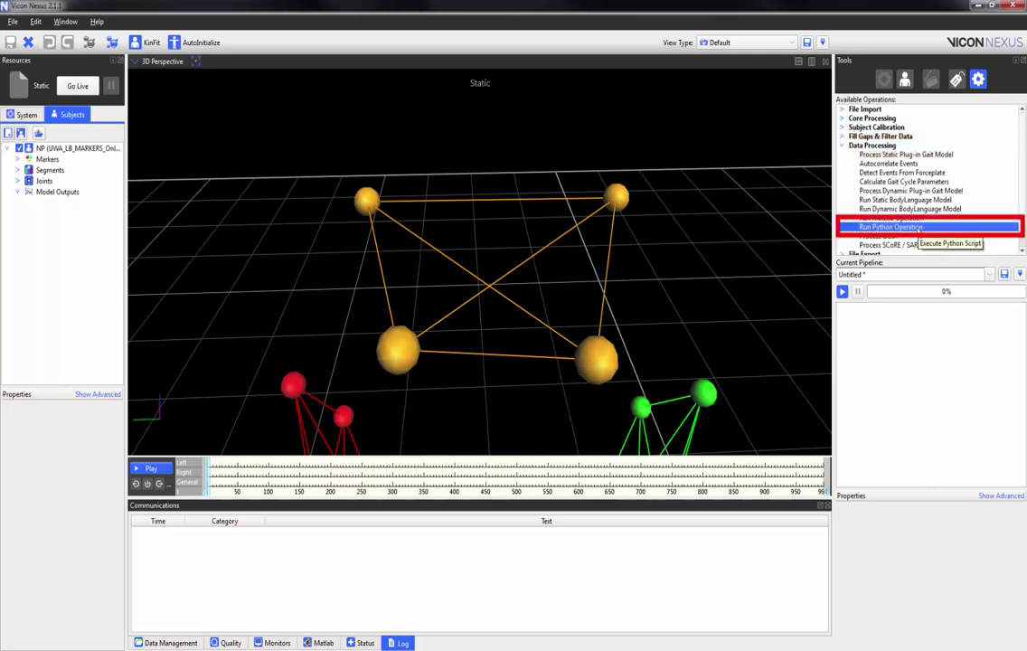
{"action": "left_click_drag", "start_coordinate": [917, 228], "coordinate": [900, 309]}
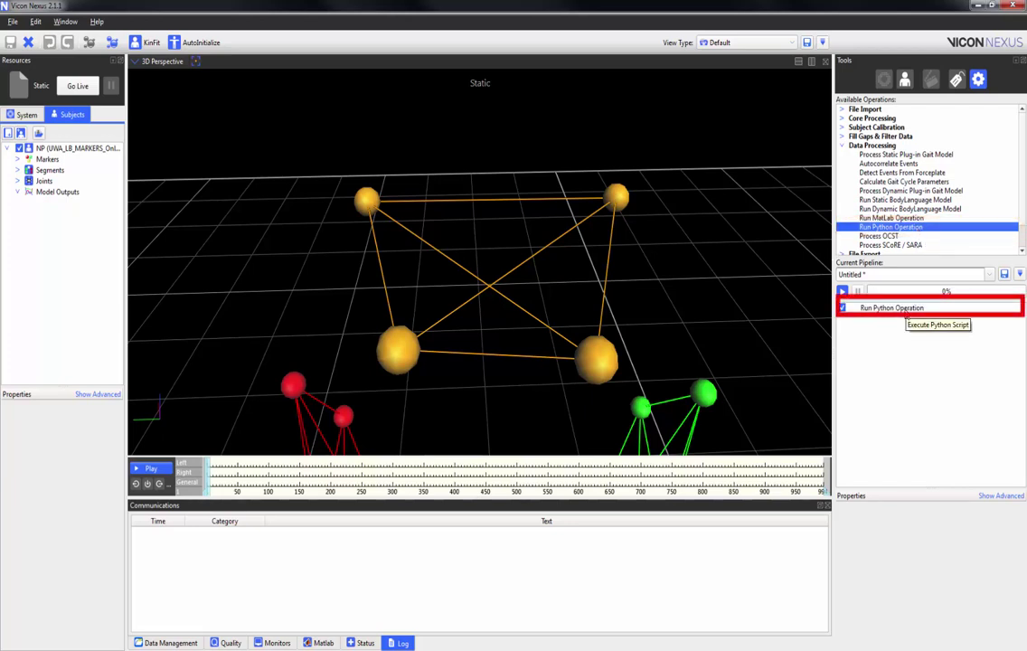
{"action": "left_click", "coordinate": [905, 310]}
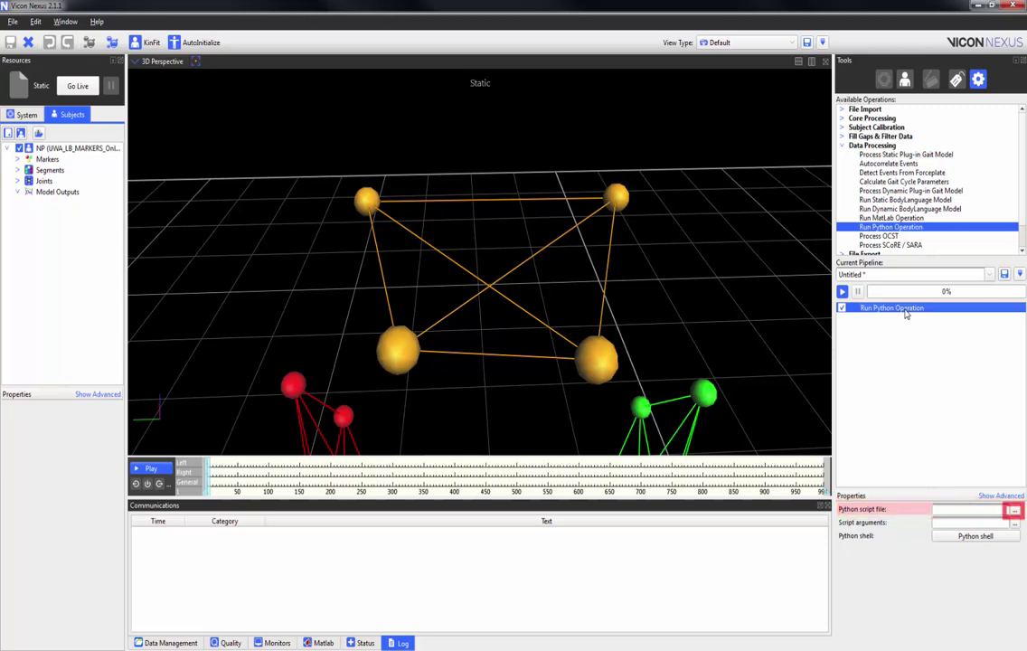
- Set the operation's Python script file to VirtualPelvis.py, and open the Python shell briefly before closing it
{"action": "left_click", "coordinate": [1014, 511]}
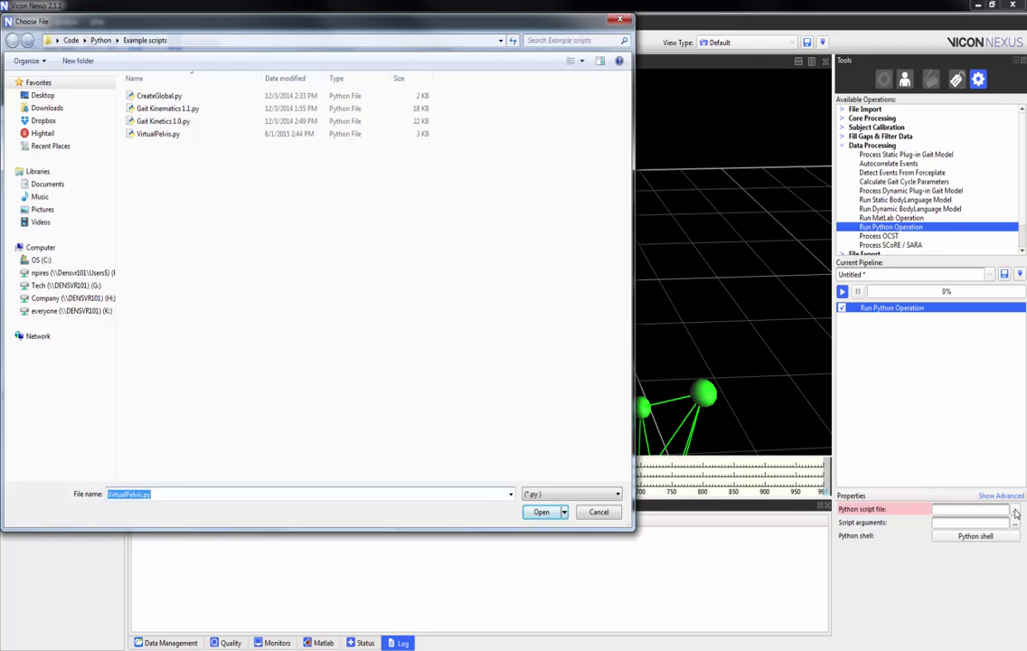
{"action": "double_click", "coordinate": [157, 135]}
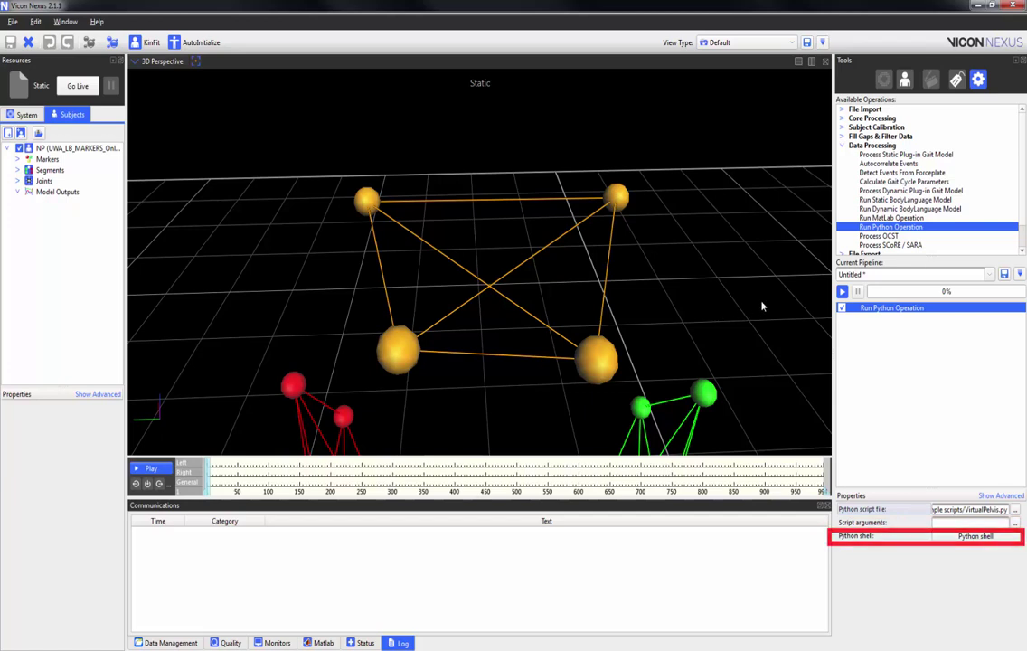
{"action": "left_click", "coordinate": [981, 537]}
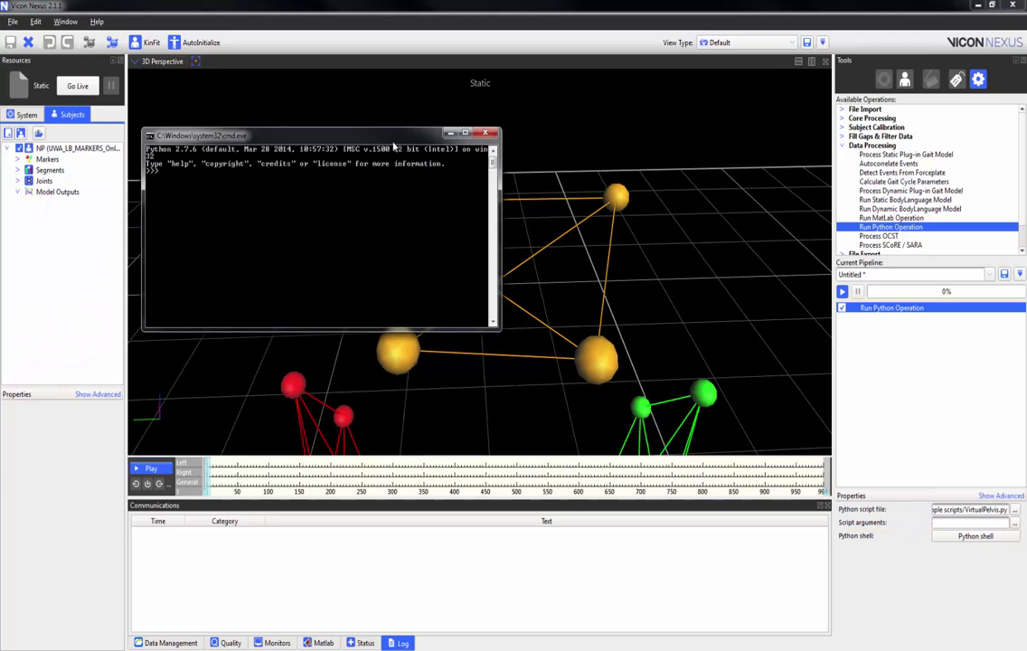
{"action": "left_click", "coordinate": [486, 134]}
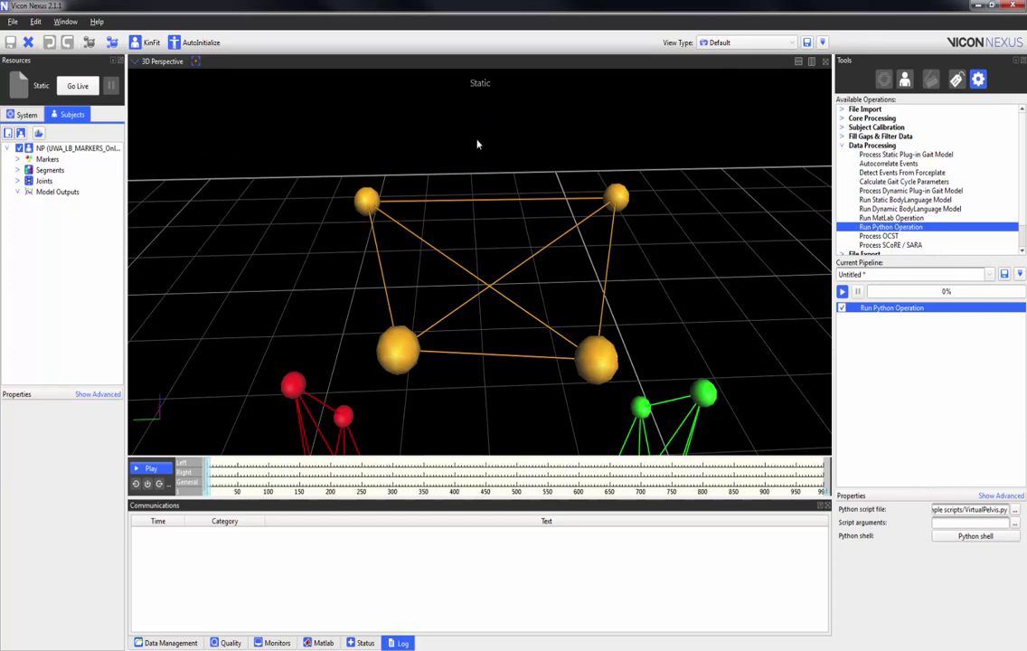
- Run the pipeline with the Python operation and expand the subject's modeled markers
{"action": "left_click", "coordinate": [842, 292]}
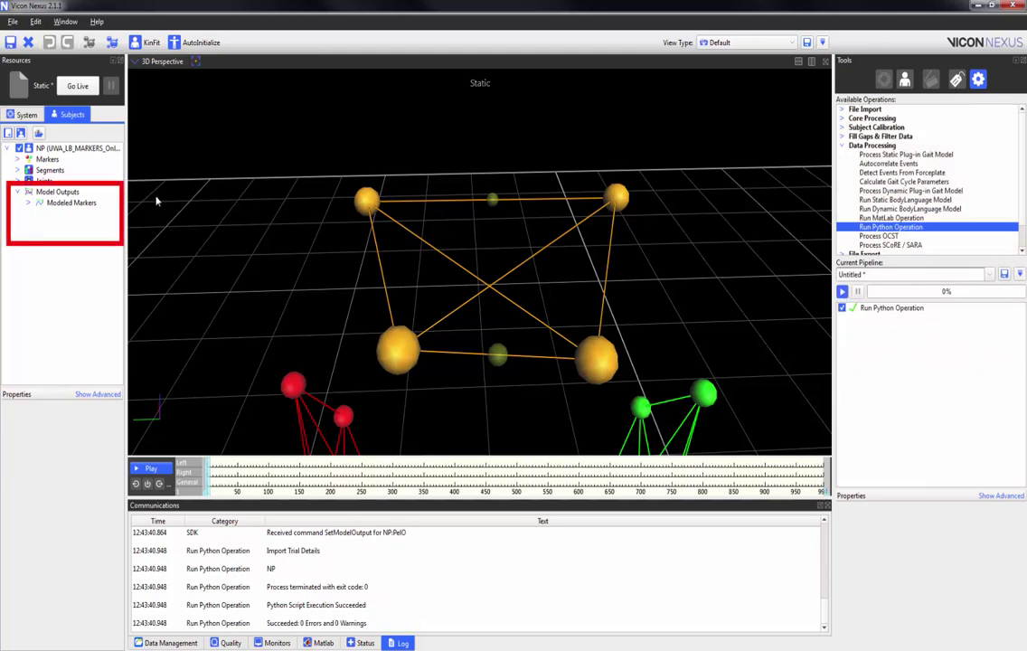
{"action": "left_click", "coordinate": [28, 204]}
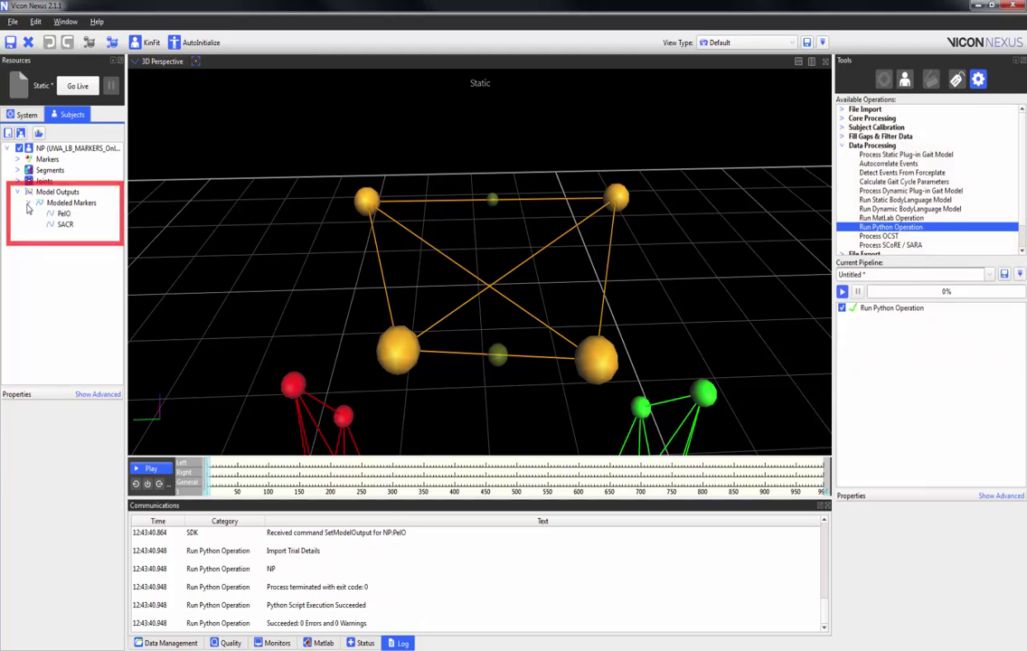